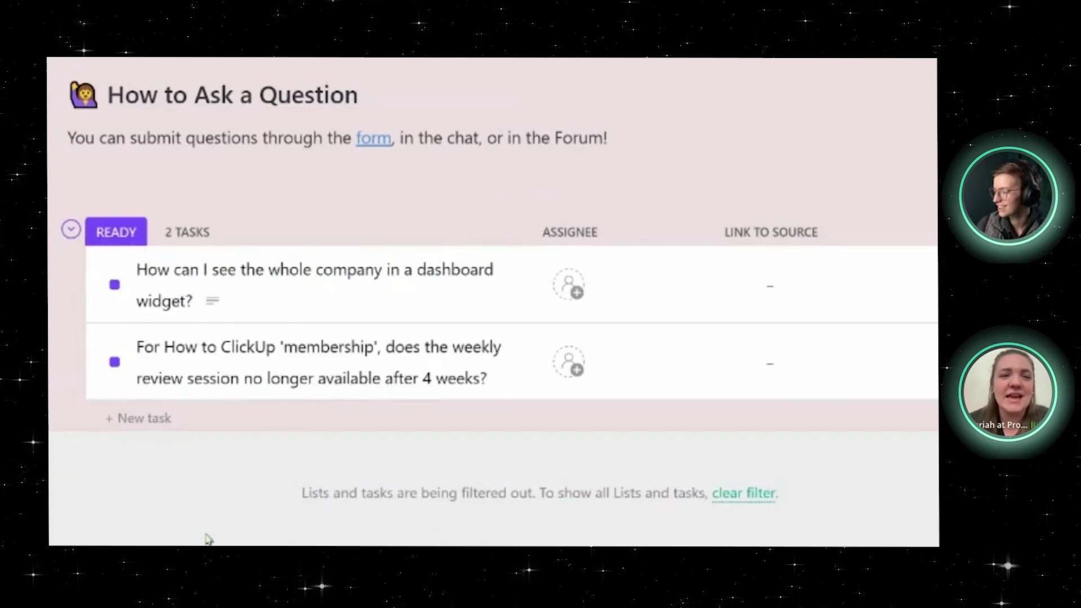
- Open the dashboard widget question task and change the "LOAN [ LIST ]" bullet in its description to "ALL LOANS"
click(163, 285)
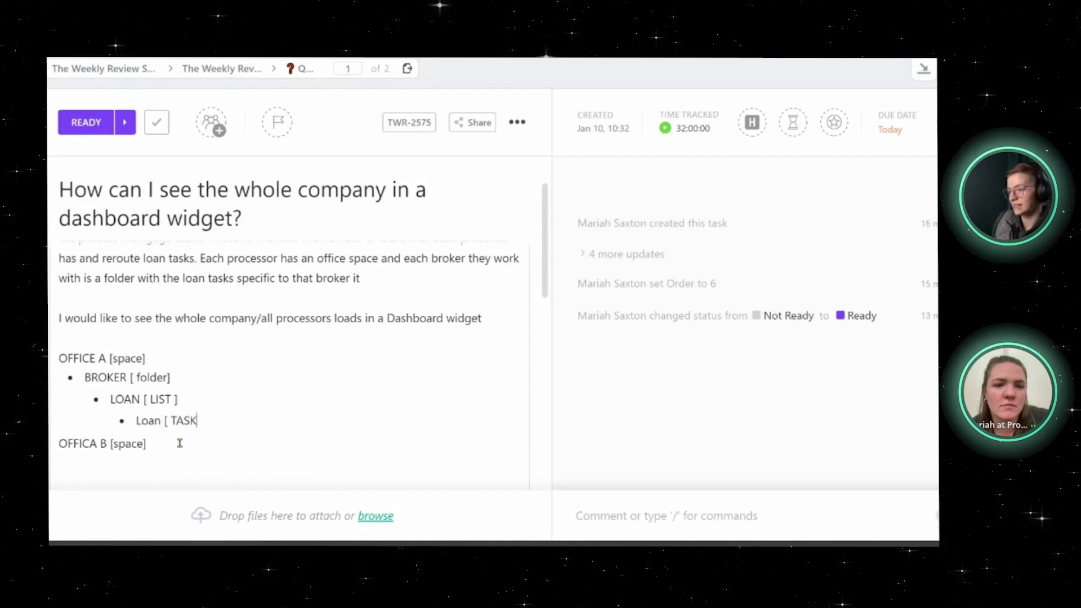
drag(176, 399, 103, 399)
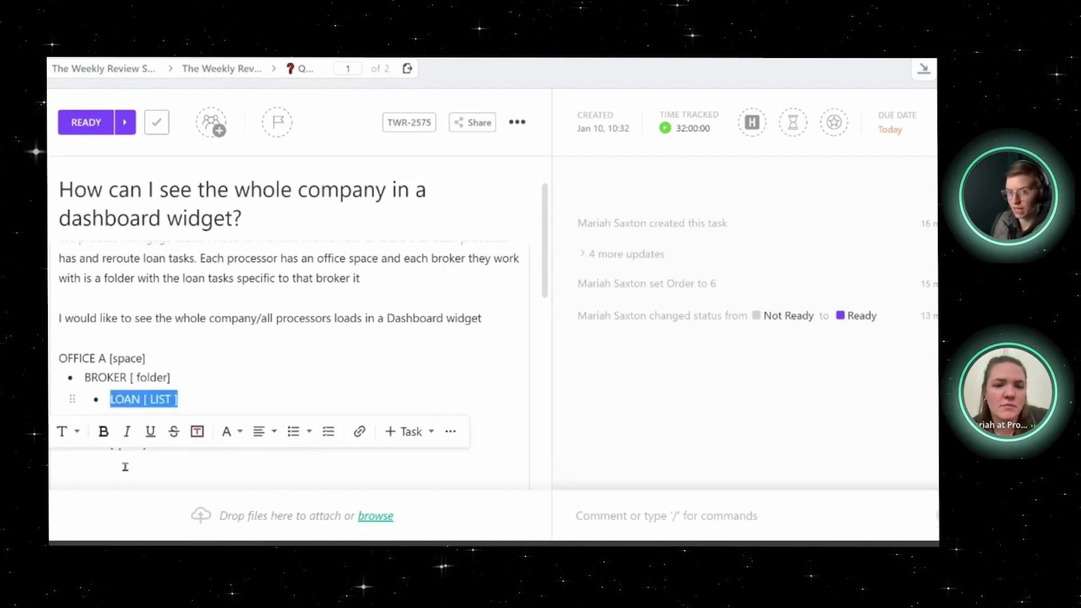
text(ALL LOANS [)
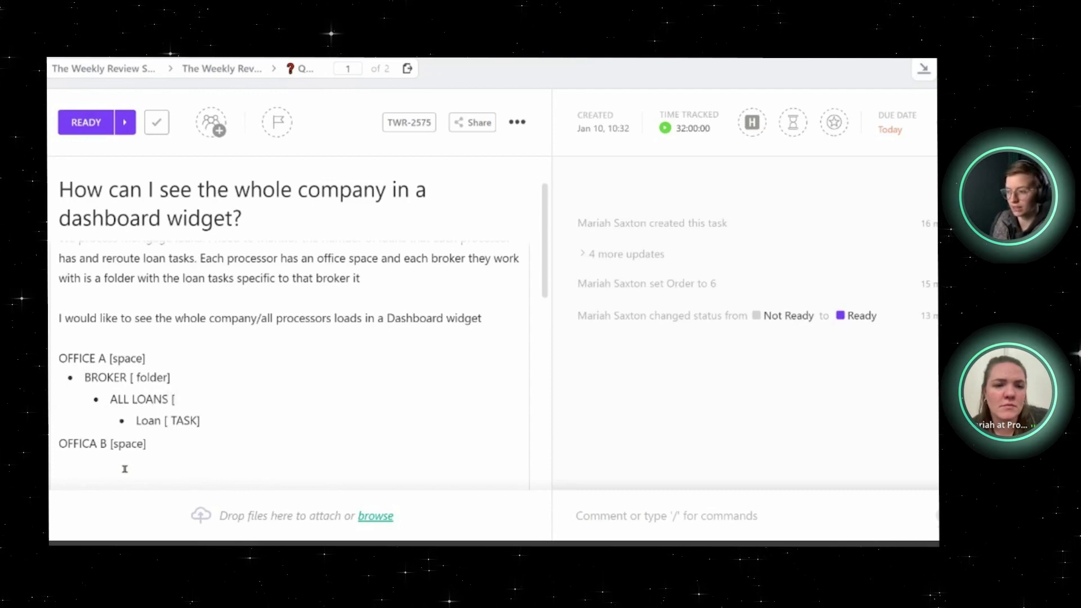
key(BackSpace)
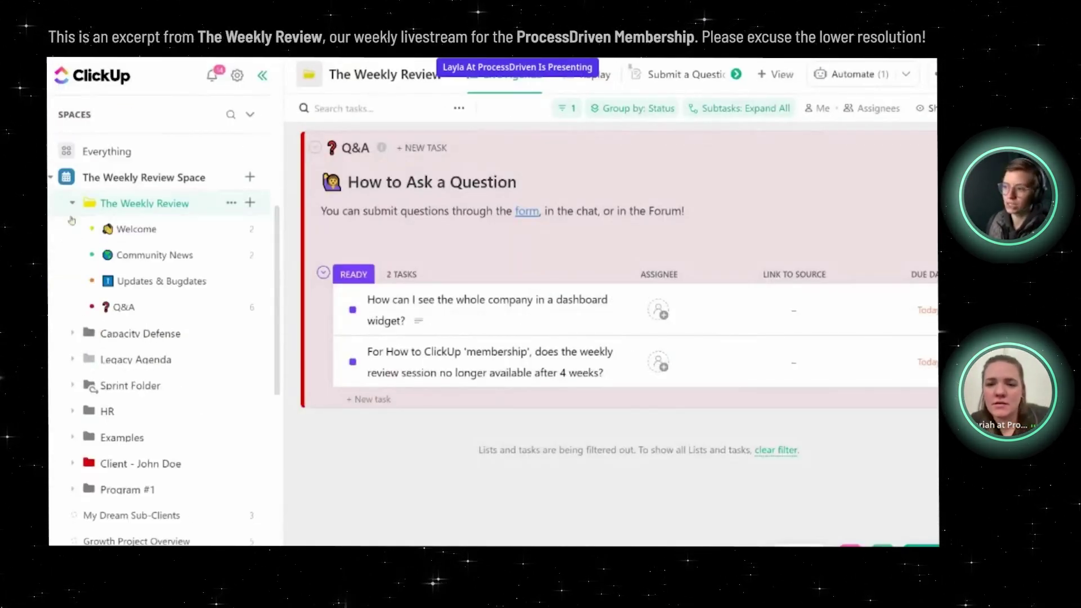
- Rename the Communication space with the processor's first name in possessive form followed by "Office A Space"
scroll(72, 220, down, 1)
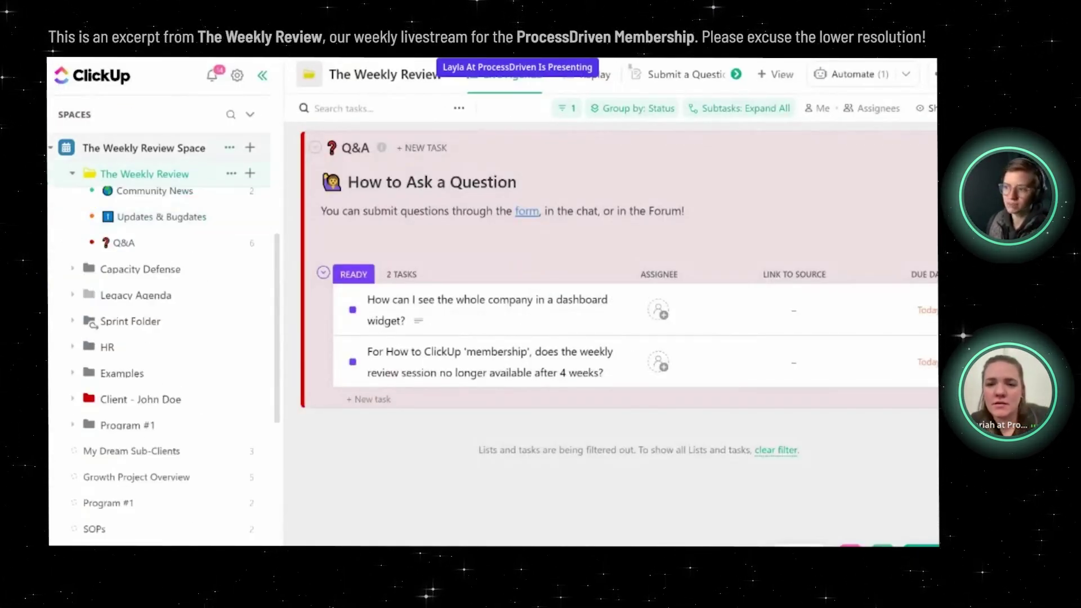
click(50, 147)
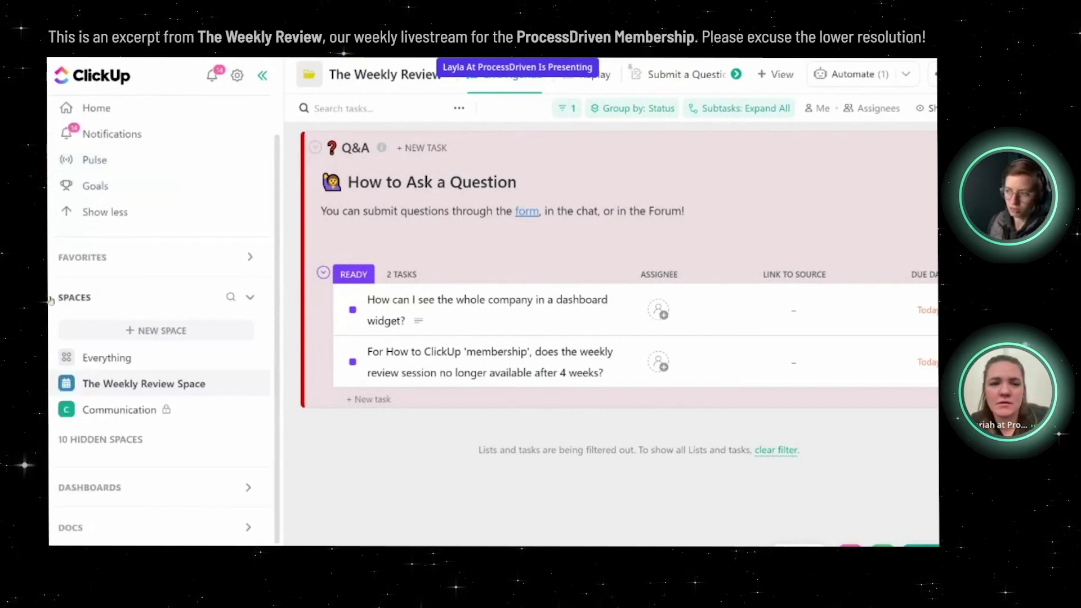
click(53, 409)
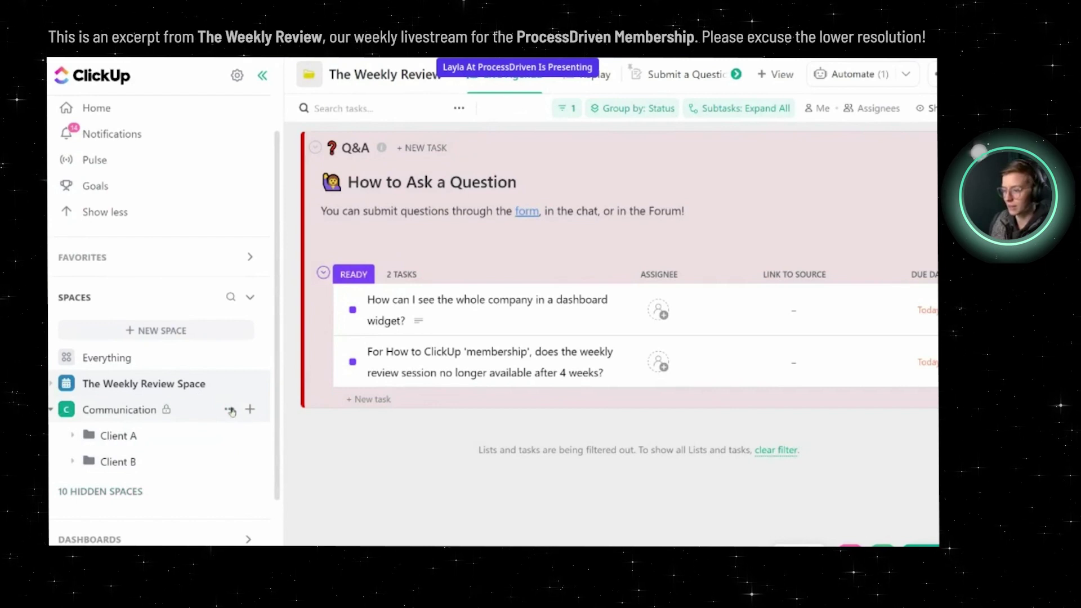
click(230, 411)
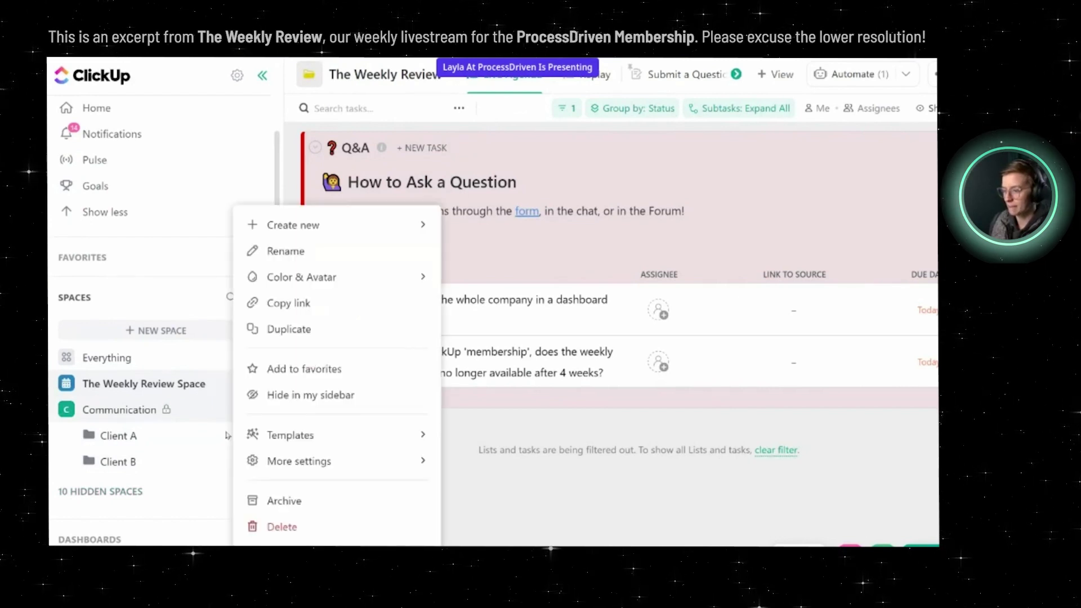
click(302, 249)
text(Tracy's Office SpaceA)
click(379, 320)
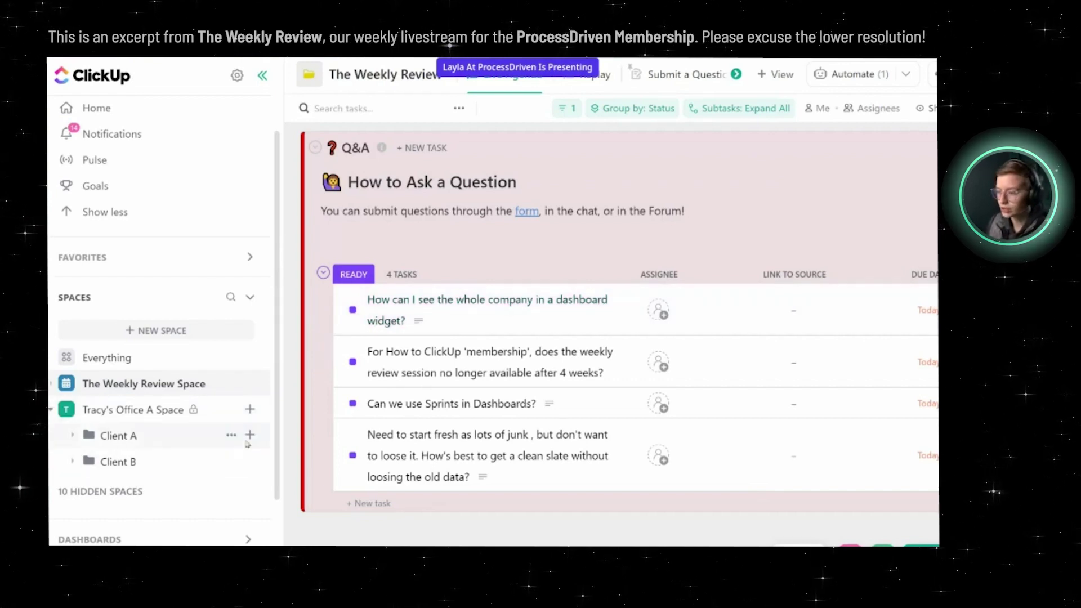
- Rename the Client A folder as SuperBrokerA
click(231, 435)
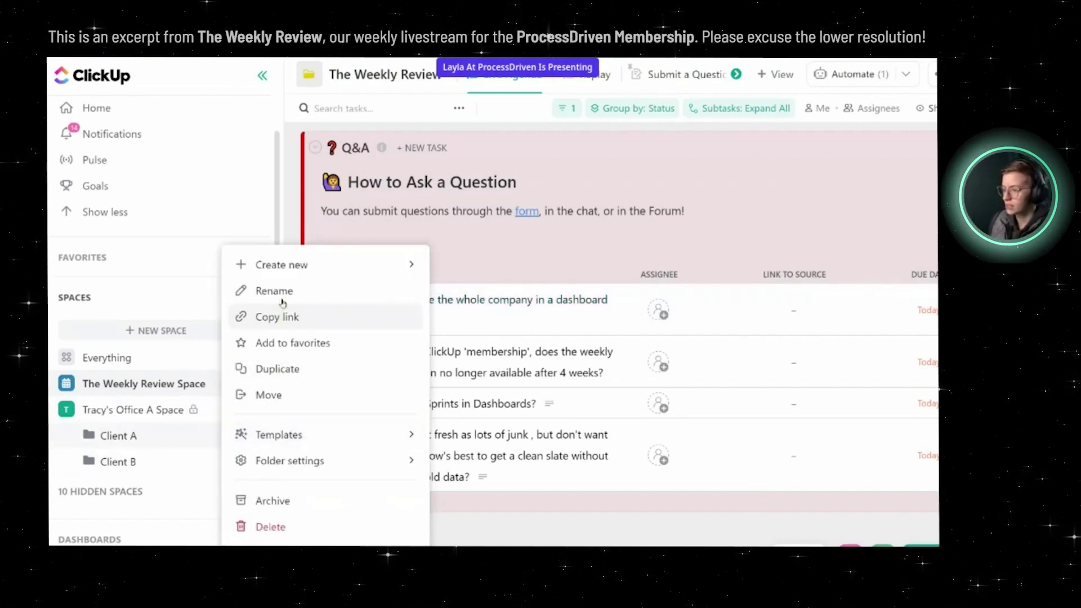
click(282, 303)
key(ctrl+a)
text(Su)
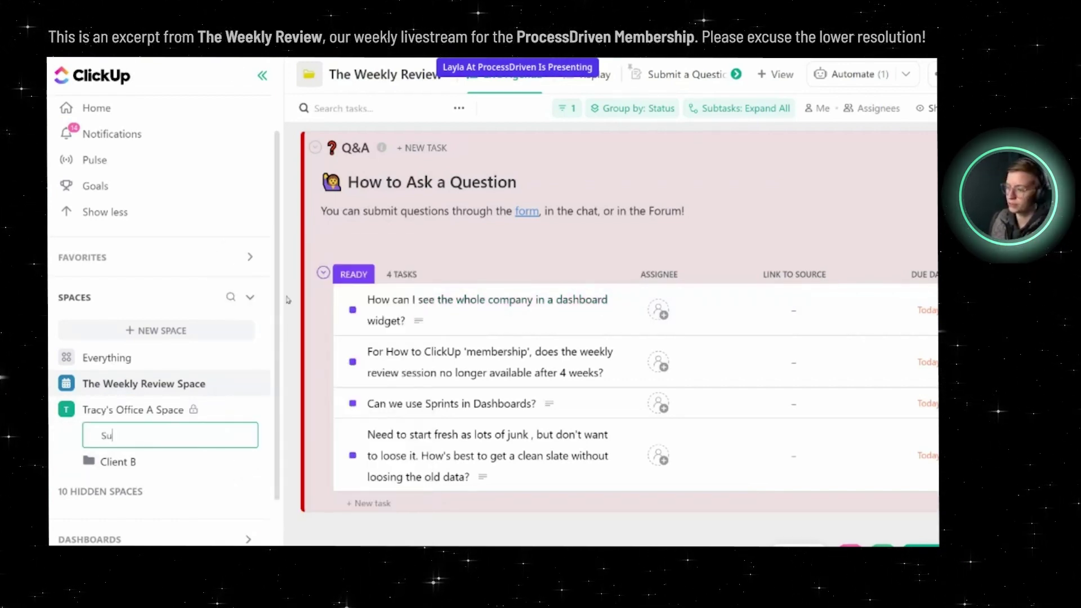
text(perBrokerA)
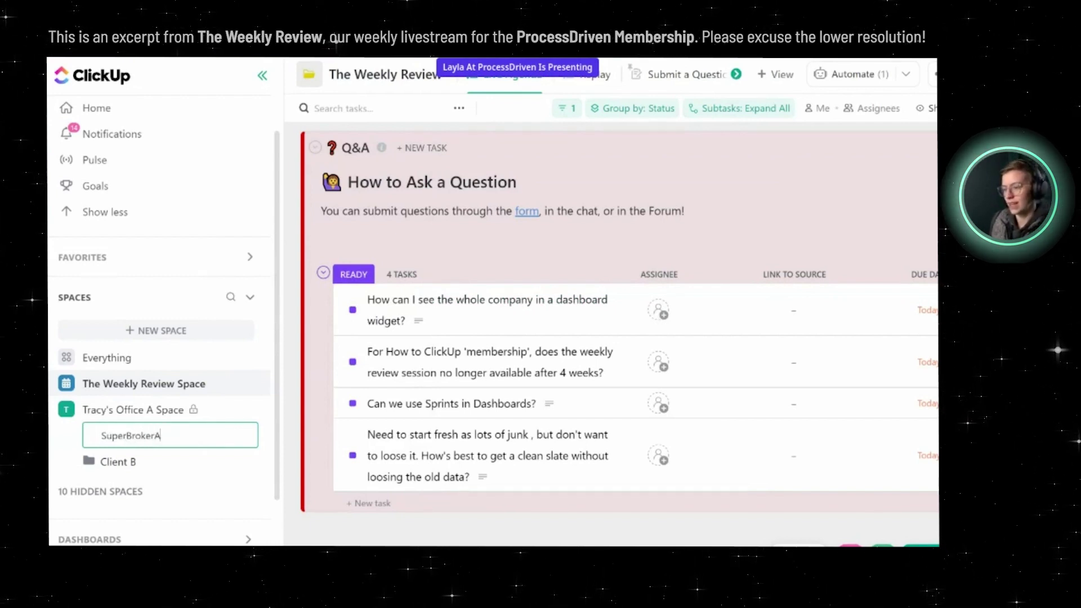
key(Return)
- Rename the Client B folder as BuddyBrokerB
click(233, 462)
click(256, 222)
text(B)
key(ctrl+a)
text(Budd)
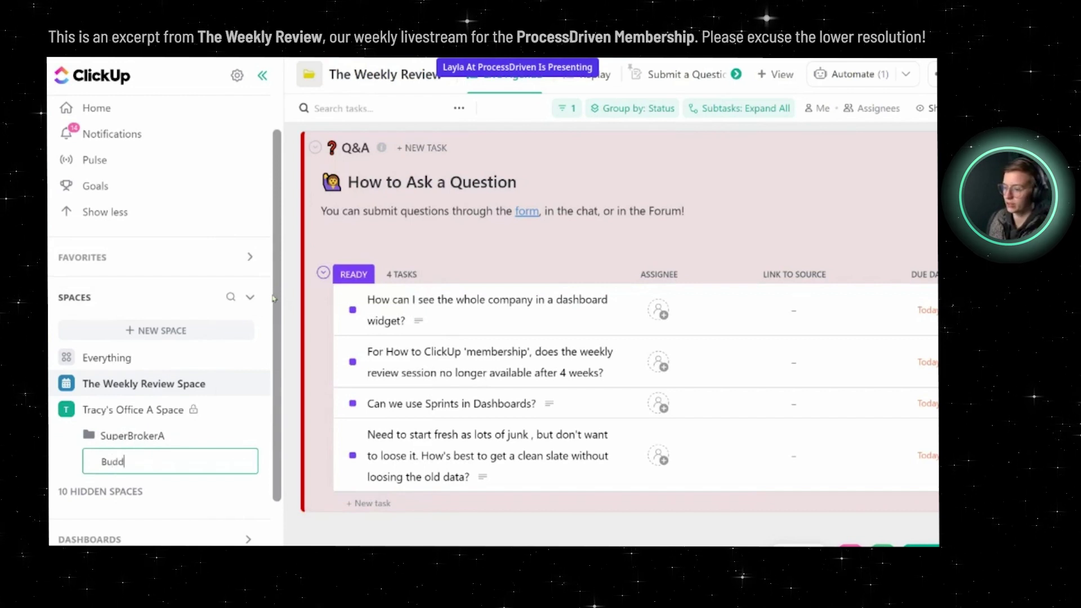
text(yBrokerB)
key(Return)
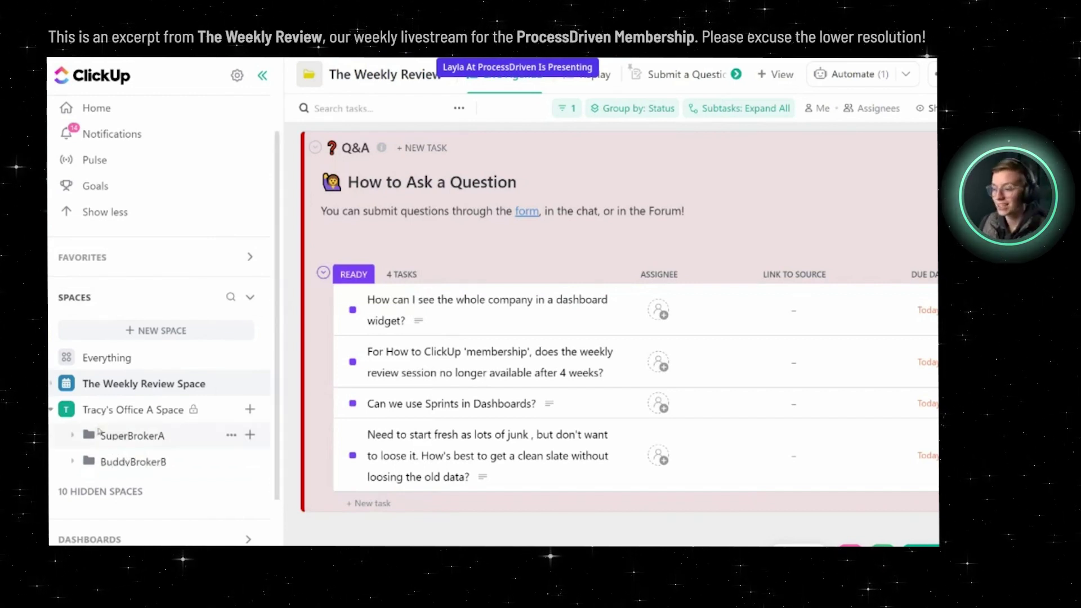
- Rename the list inside the SuperBrokerA folder as "All Loans"
click(70, 437)
click(231, 461)
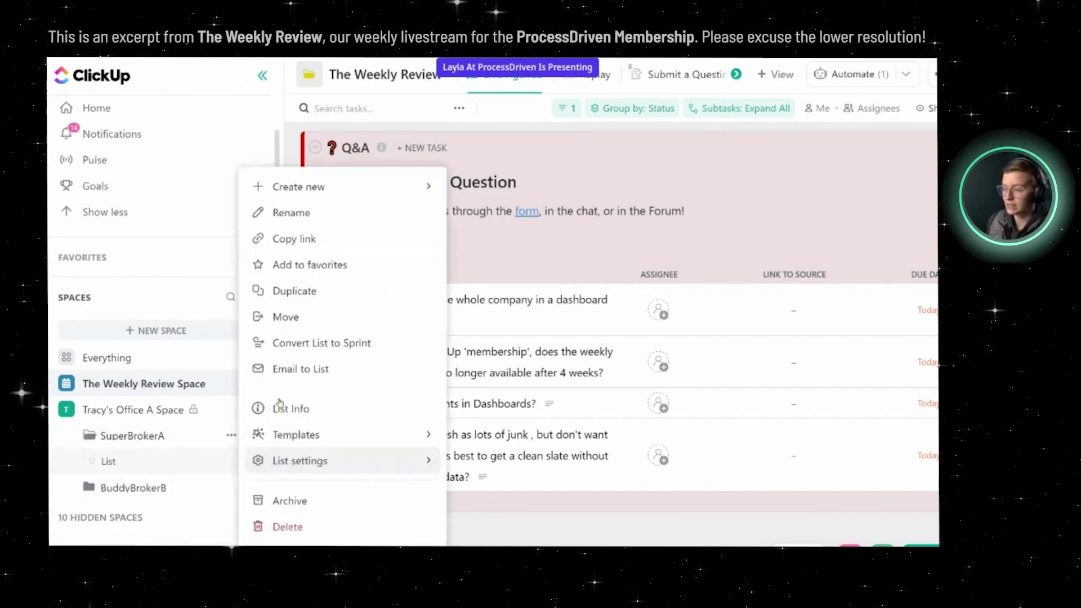
click(296, 217)
text(All L)
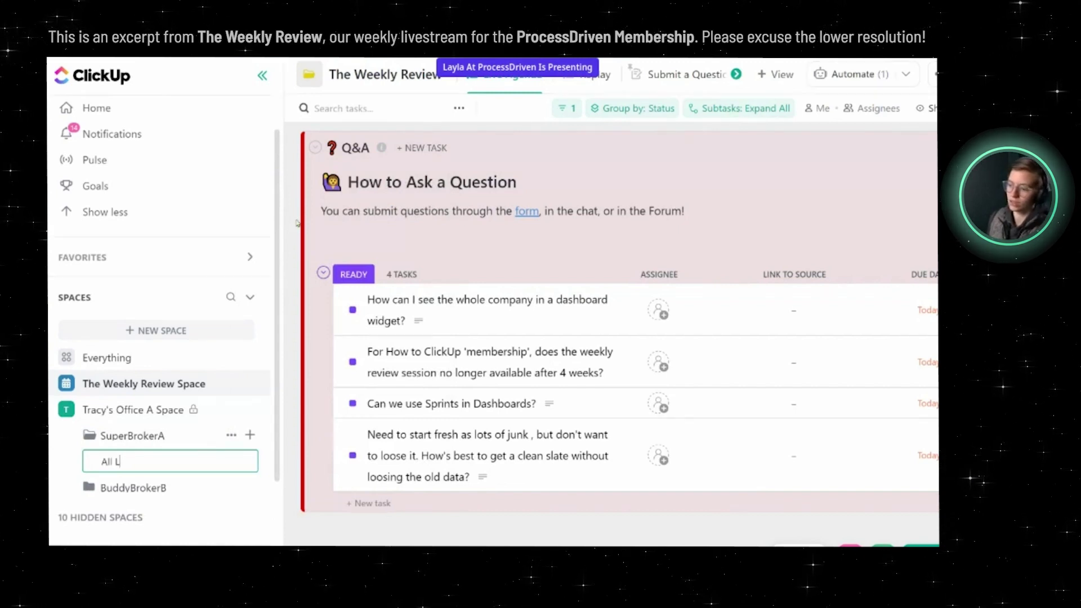
text(oans)
key(Return)
- Open the All Loans list and delete both of its existing tasks
click(128, 463)
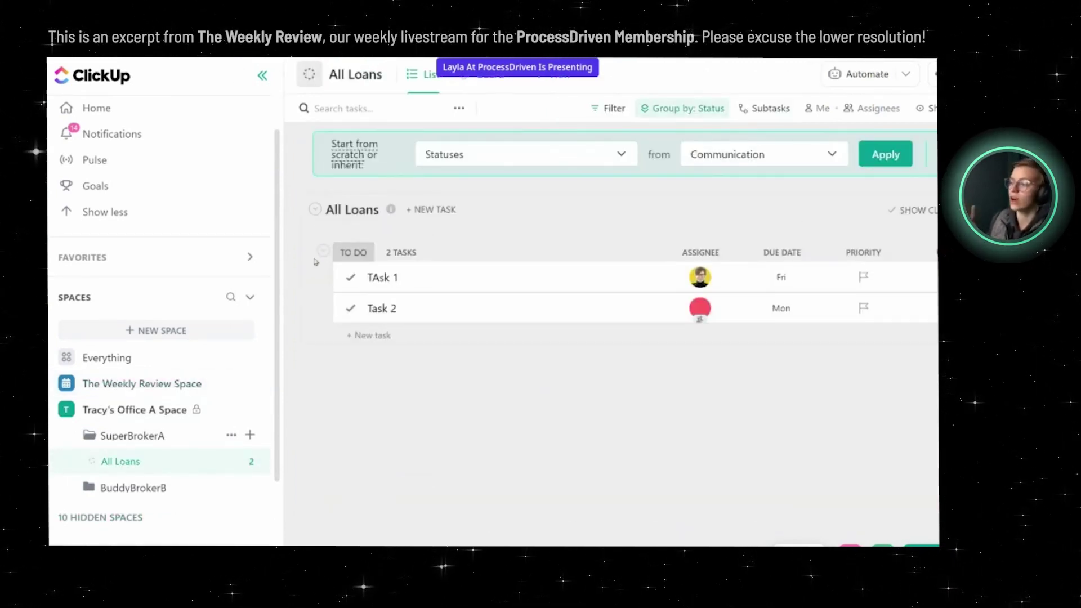
click(315, 277)
click(316, 308)
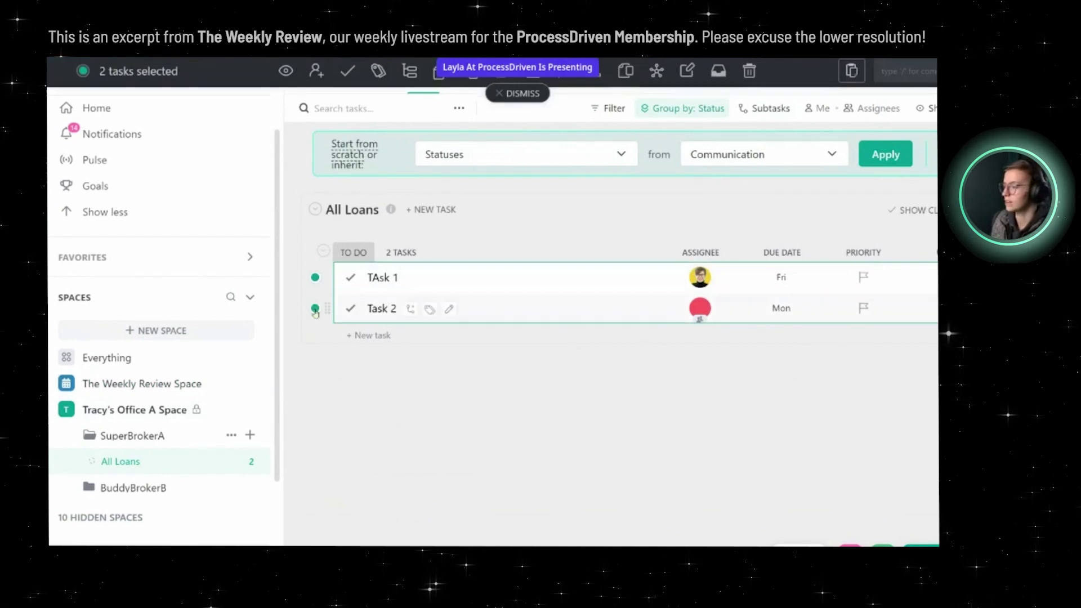
click(750, 70)
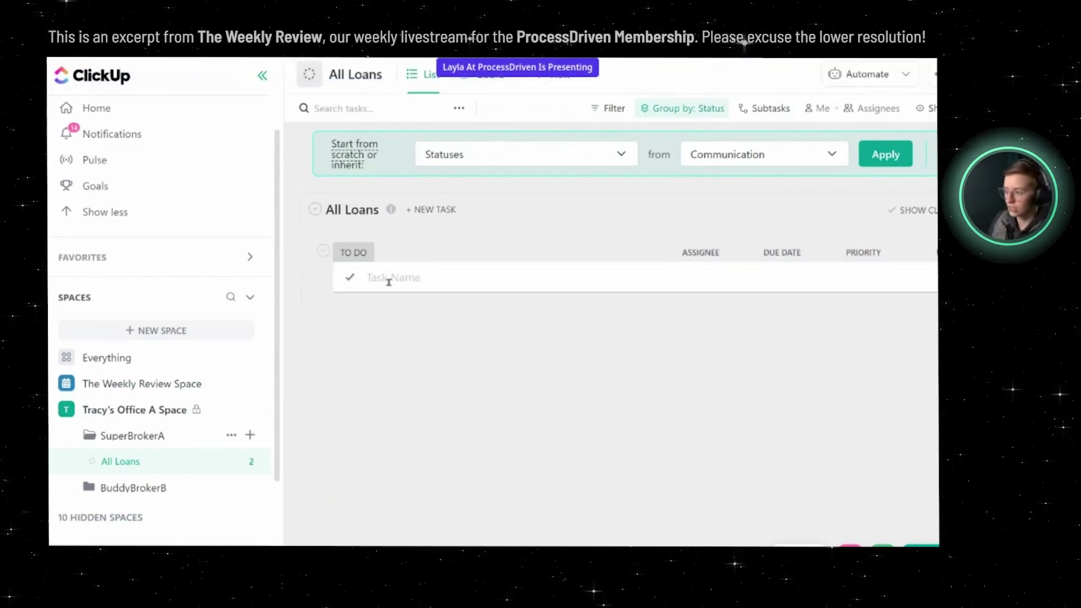
- Add two tasks named "Loan #1234" and "Loan #1235" to the All Loans list
click(388, 282)
text(Loan #1234)
key(Return)
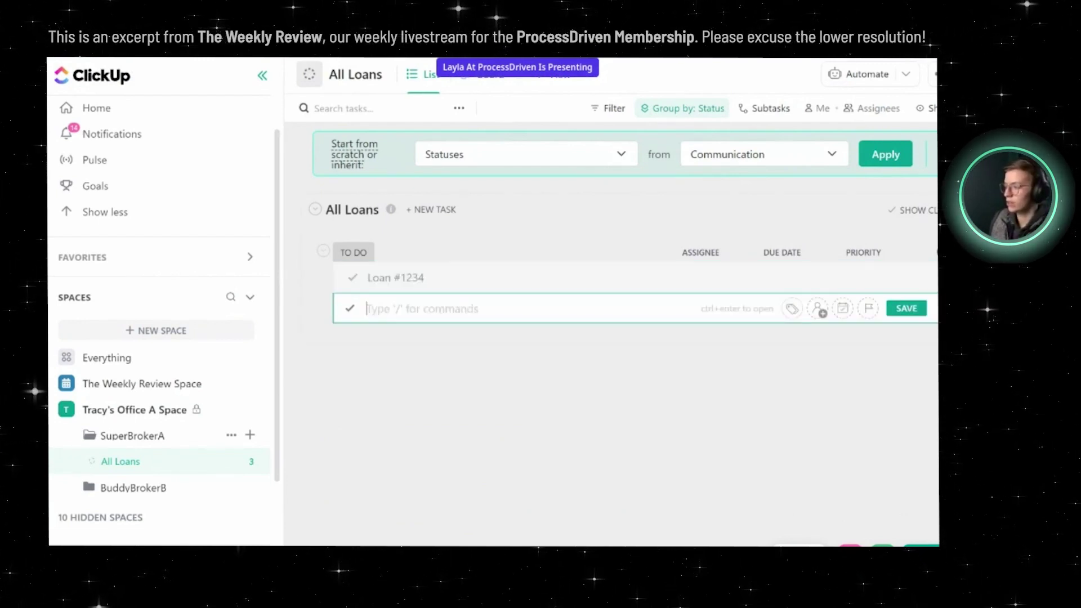
text(Loan #1235)
key(Return)
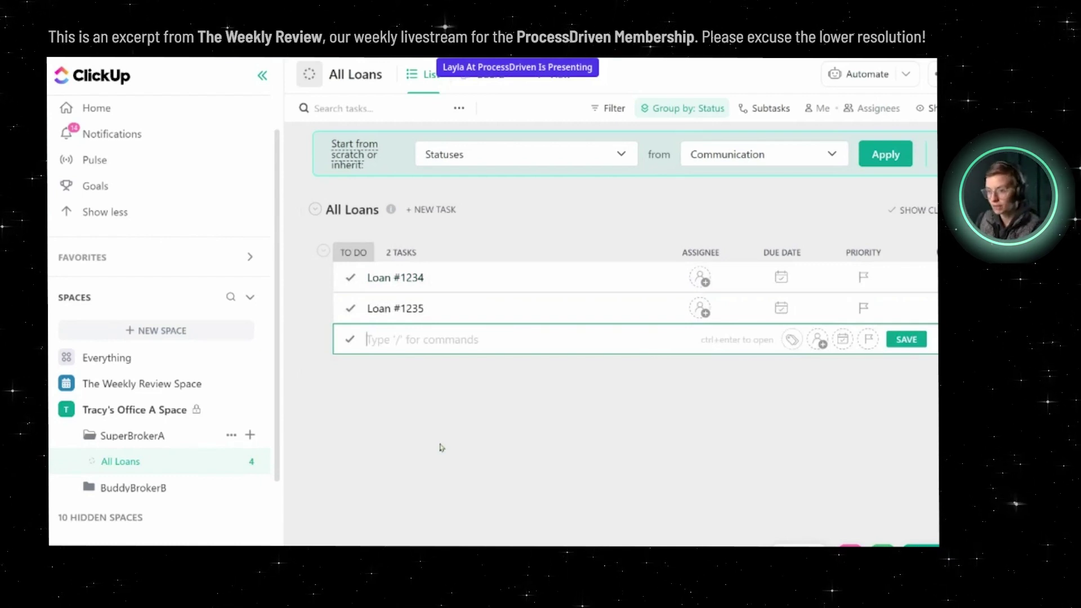
- Return to The Weekly Review and read the full description of the whole-company dashboard widget question
click(111, 385)
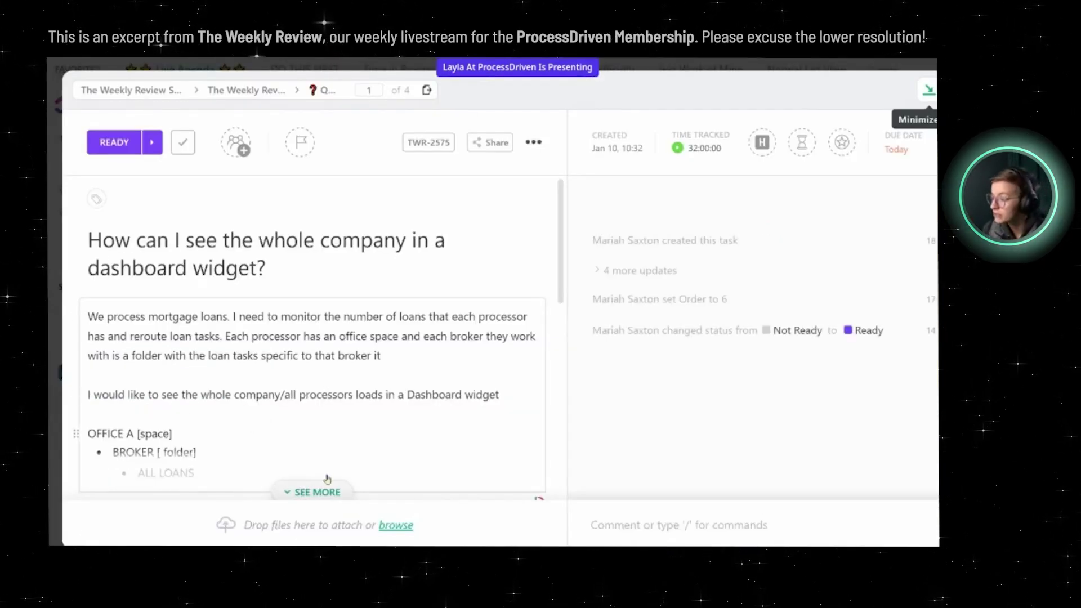
click(317, 492)
scroll(338, 418, down, 2)
drag(205, 331, 353, 331)
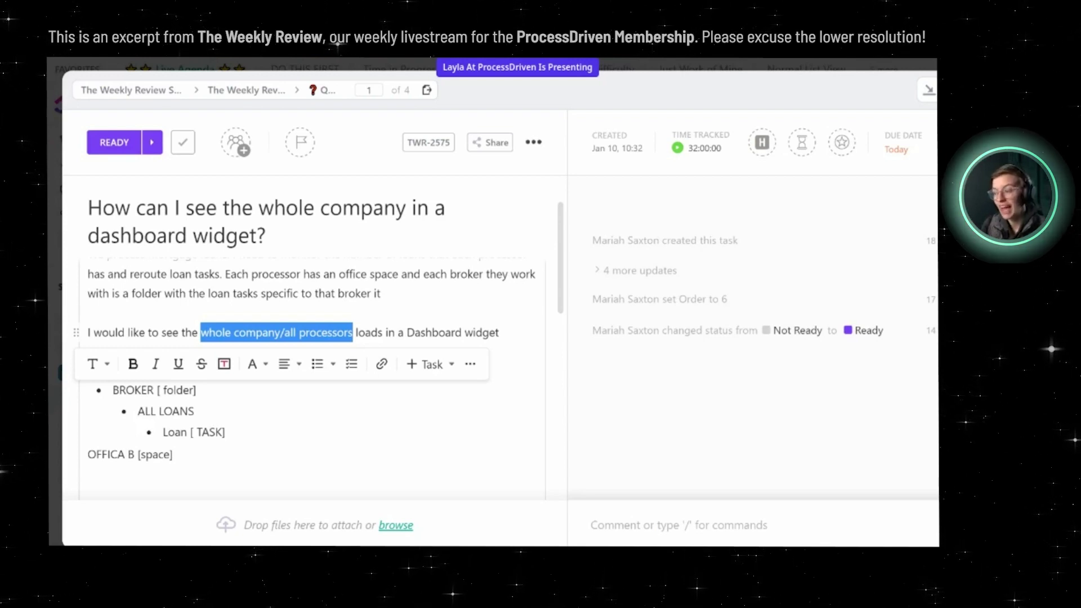
key(Escape)
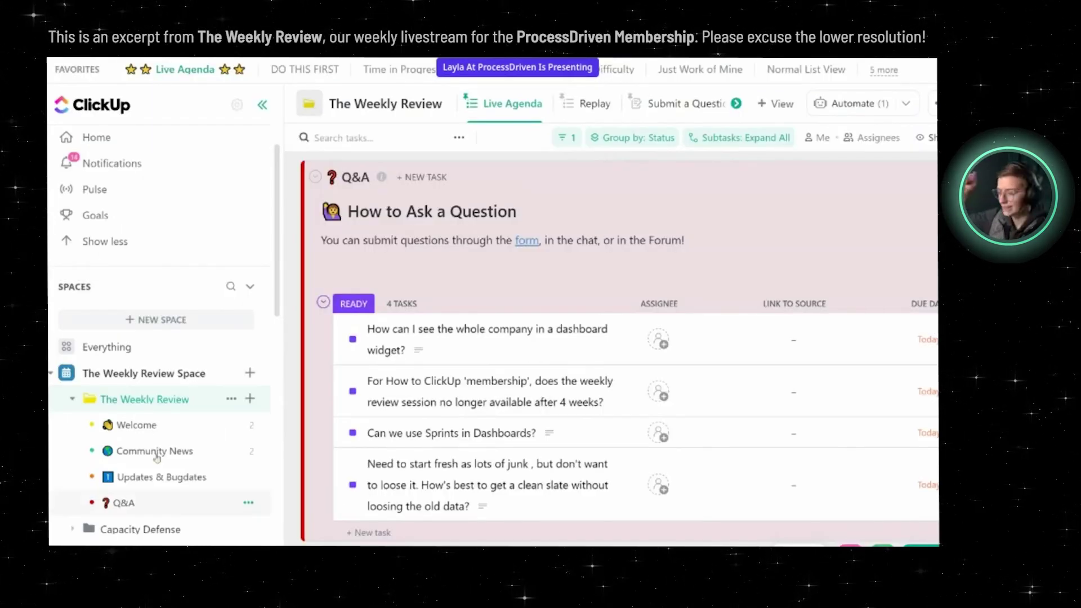
- Open the sharing settings of the Office A space and share it with a second workspace member
scroll(146, 450, down, 5)
scroll(146, 454, down, 5)
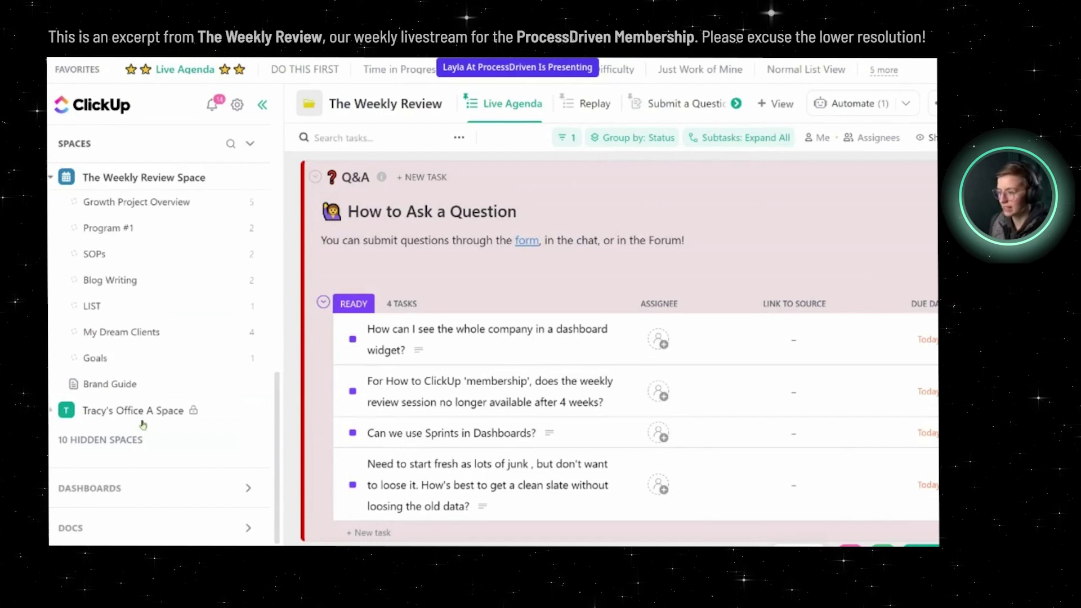
click(112, 411)
click(229, 410)
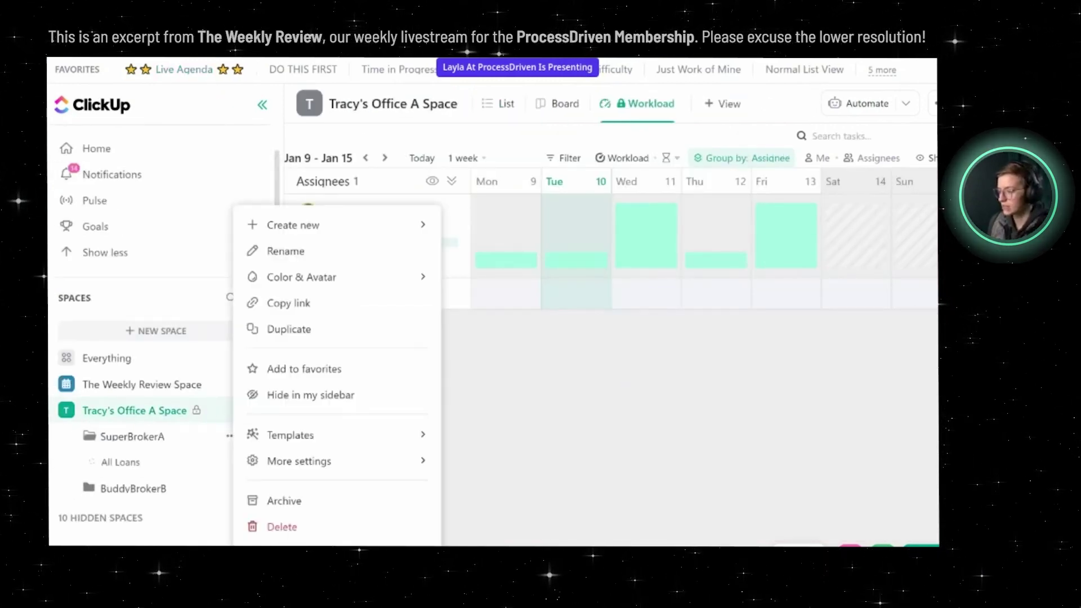
click(337, 538)
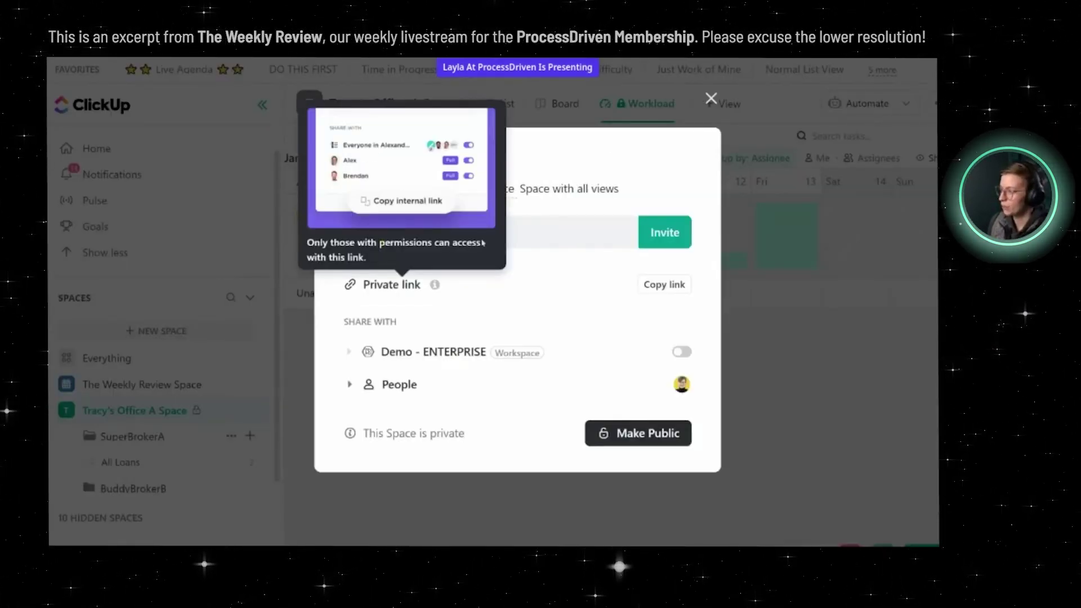
click(533, 233)
text(m)
click(674, 434)
click(859, 443)
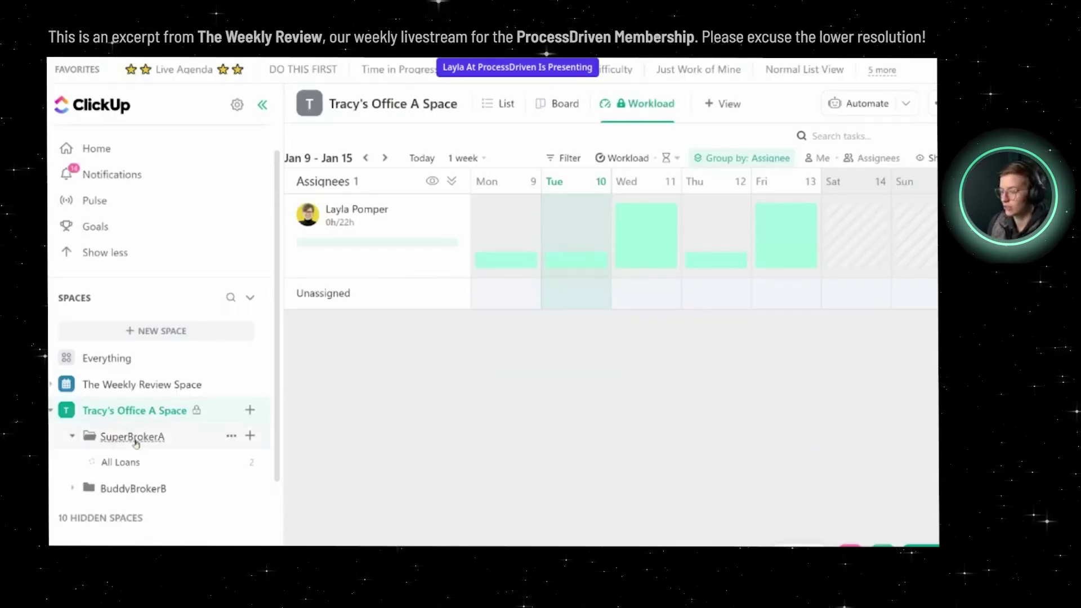
- In the All Loans list, assign Loan #1234 to yourself and Loan #1235 to the other team member
click(147, 460)
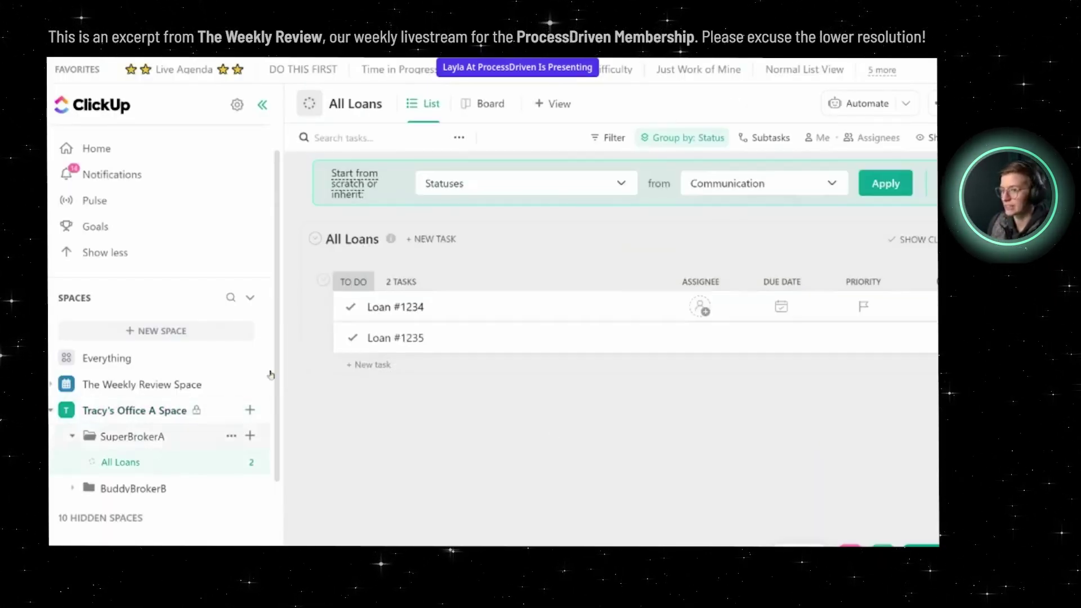
click(701, 308)
click(745, 368)
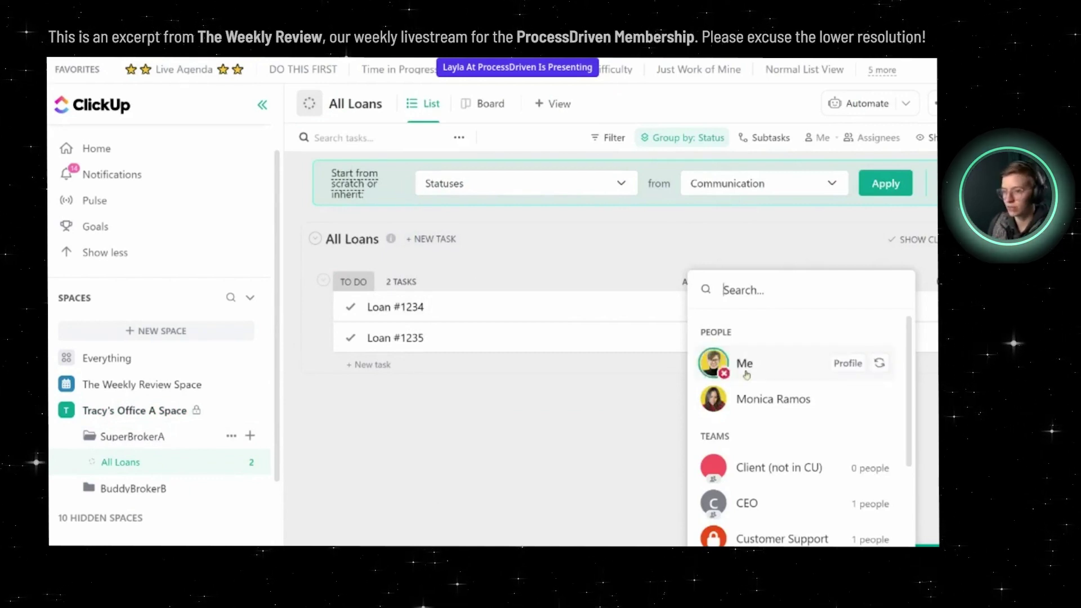
click(700, 339)
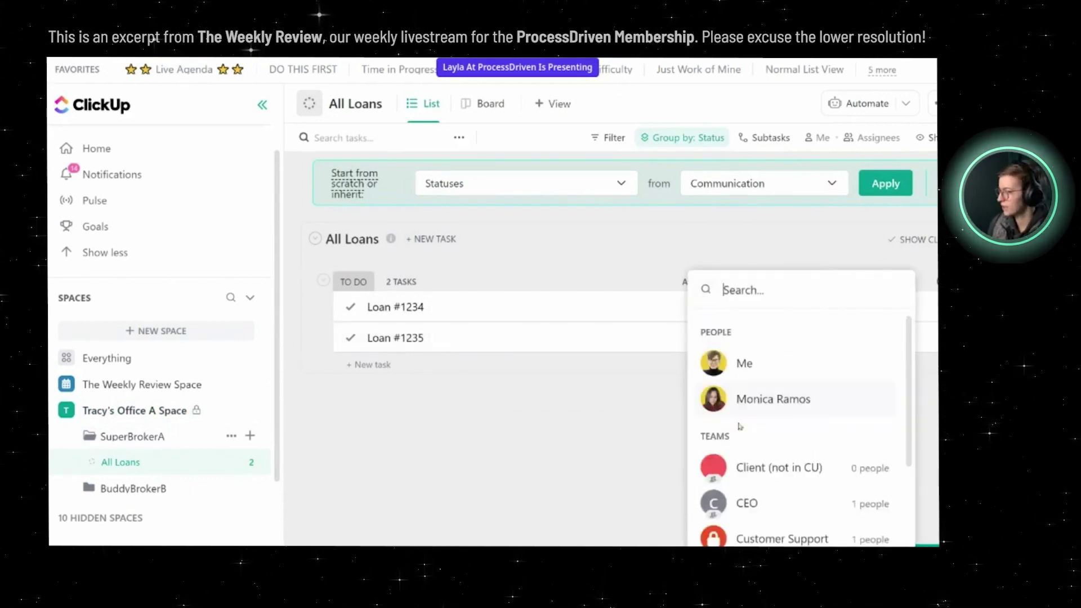
click(732, 394)
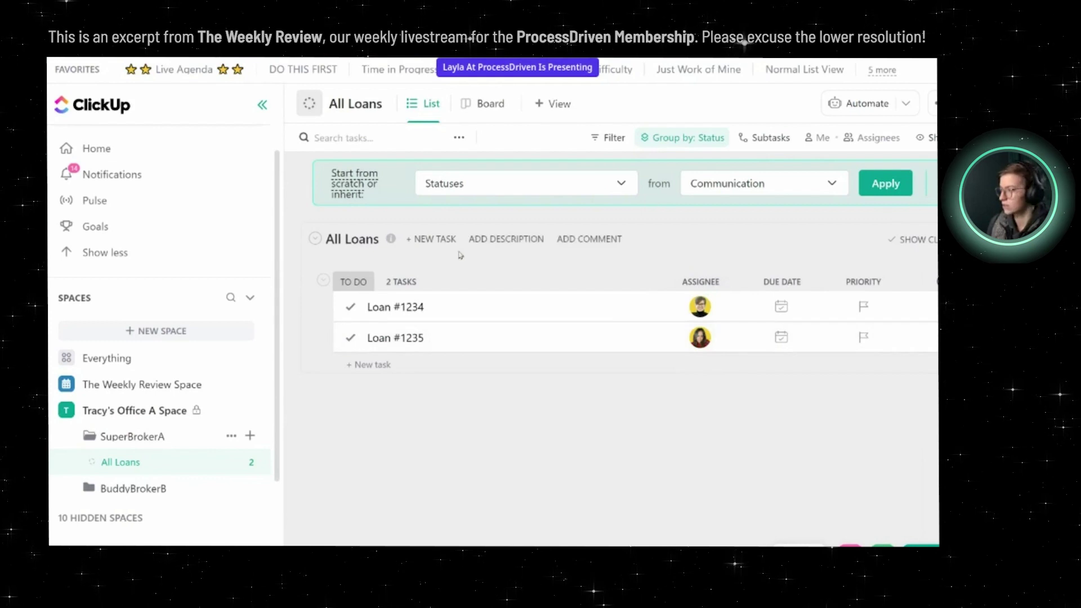
- Add an All Loans list description reading "On this list:" with bullets "Processor = Assignee" and "Task Name = Loan ID"
click(498, 241)
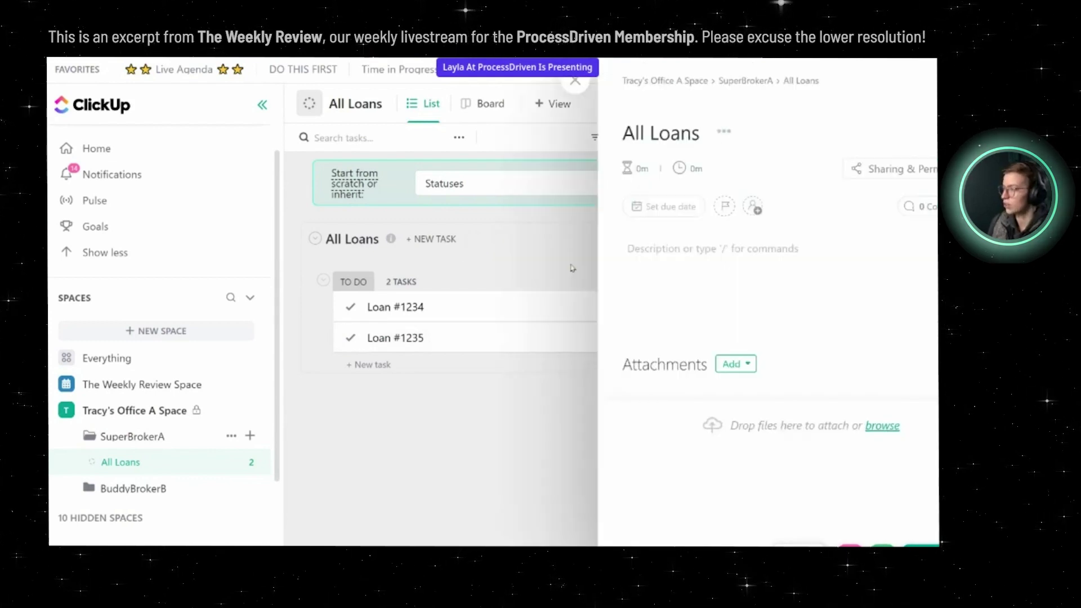
click(691, 249)
text(On this list:)
key(Return)
text(- P)
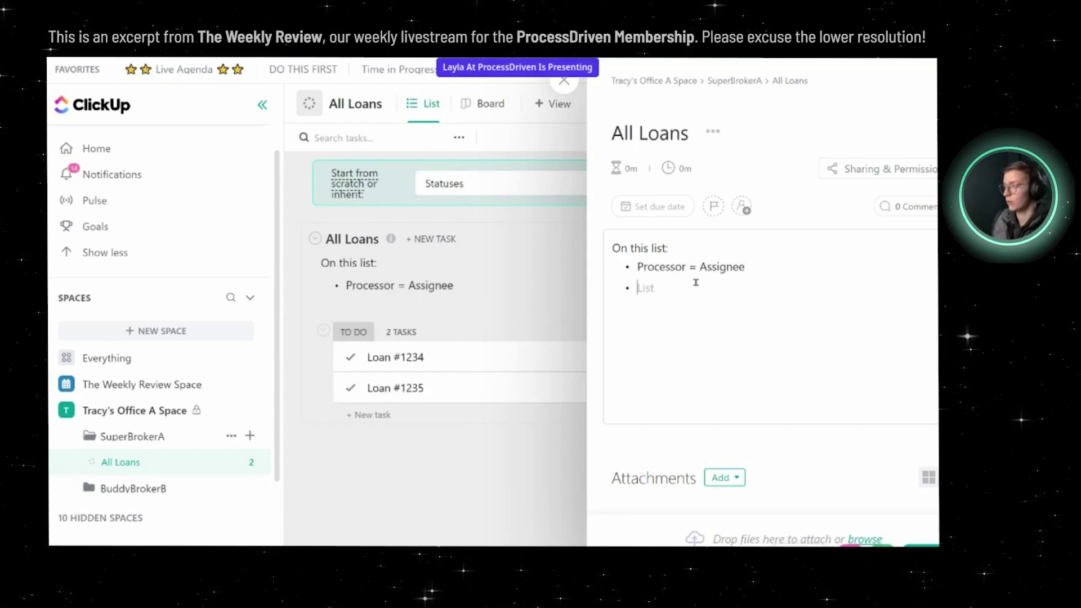
text(Name = Loan ID)
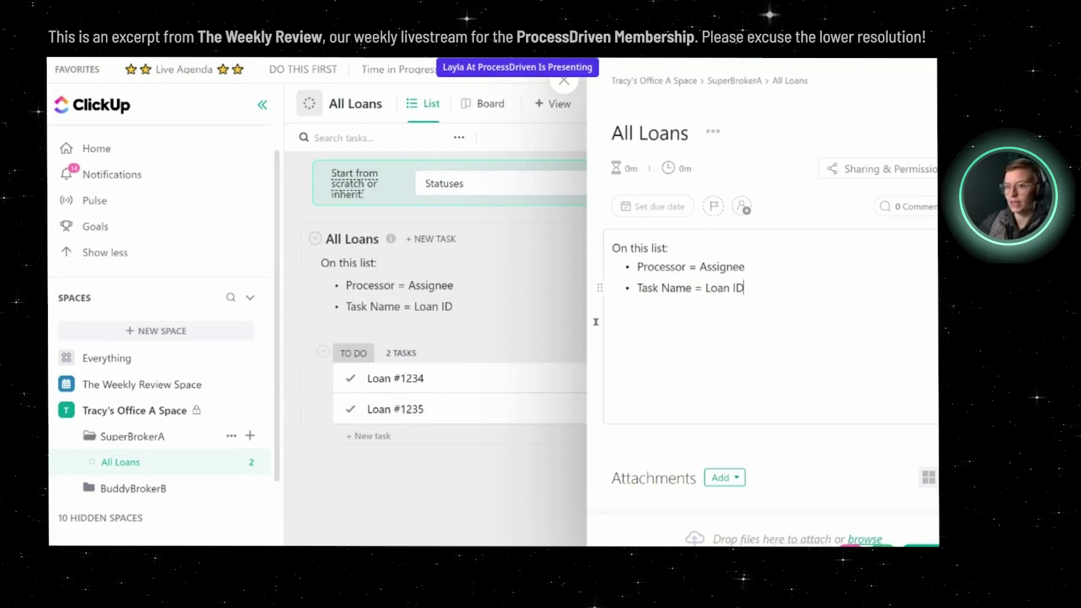
- Close the All Loans list details and check the existing private dashboards
click(561, 84)
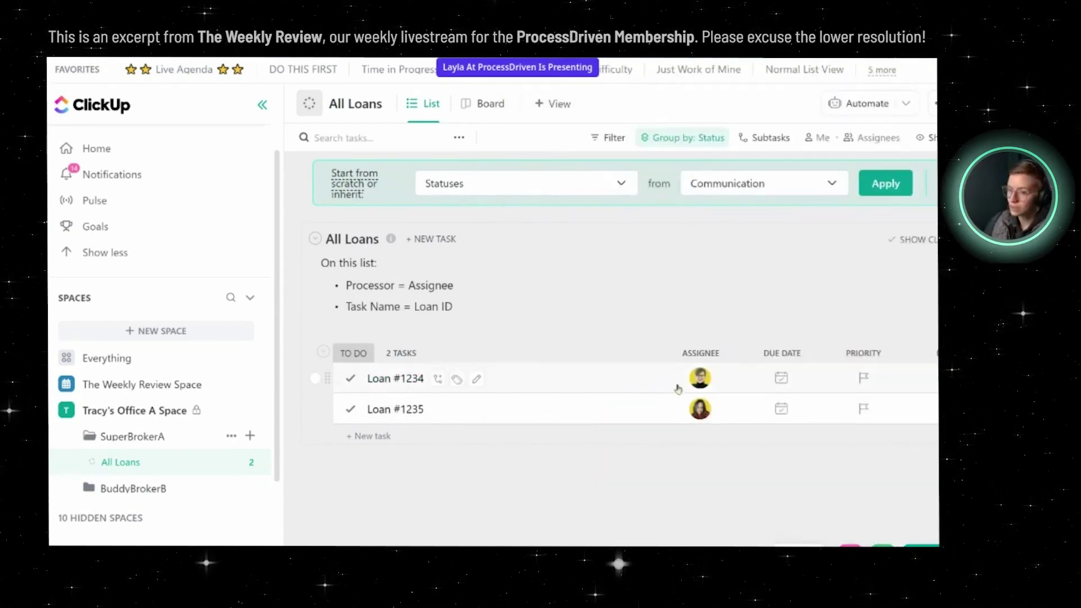
scroll(211, 373, down, 1)
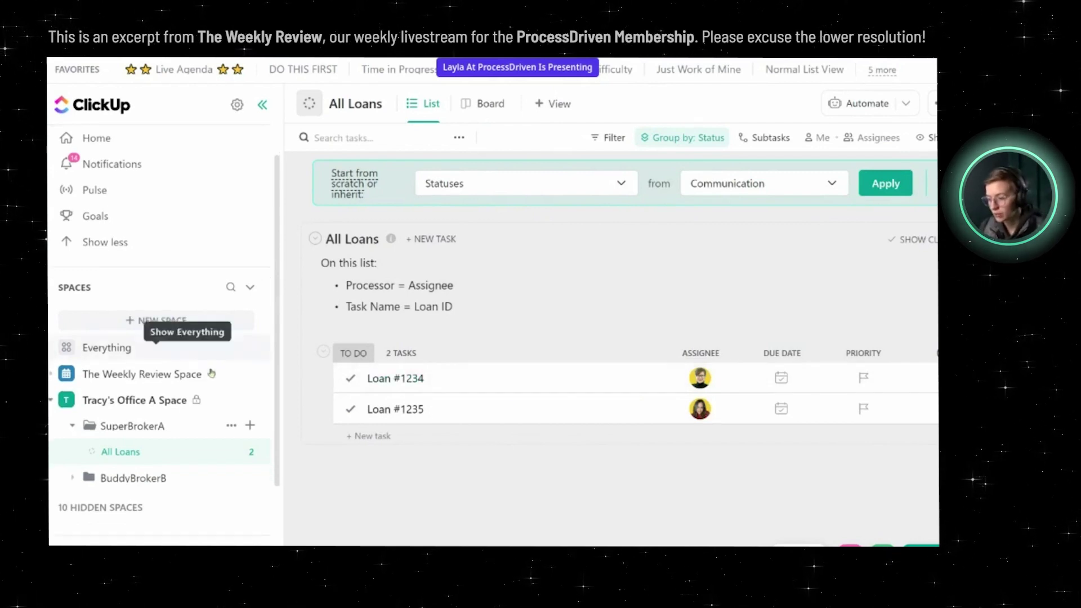
scroll(191, 394, down, 2)
click(150, 498)
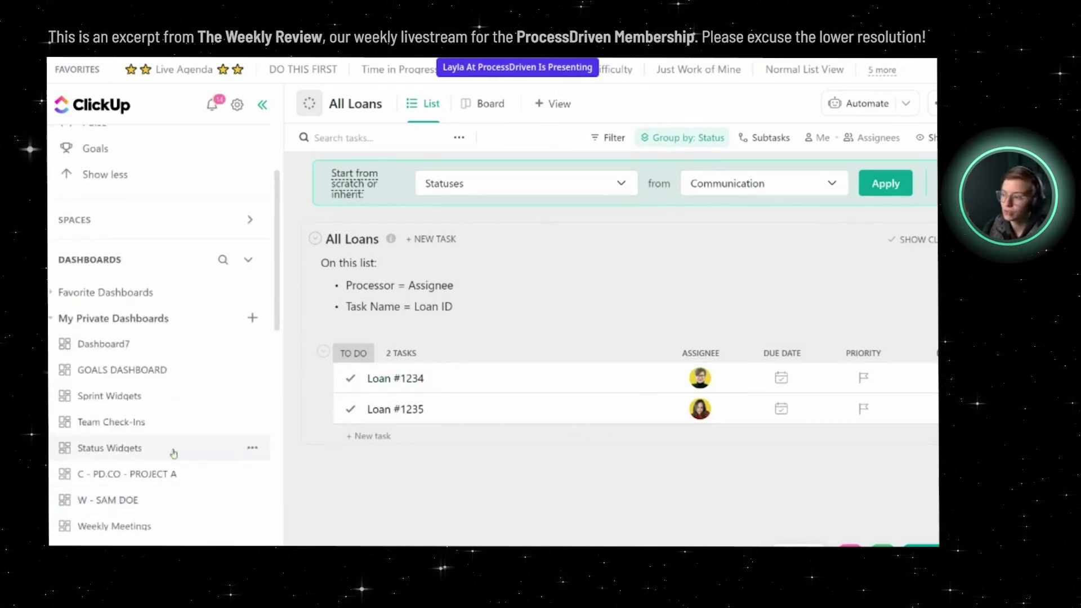
click(97, 222)
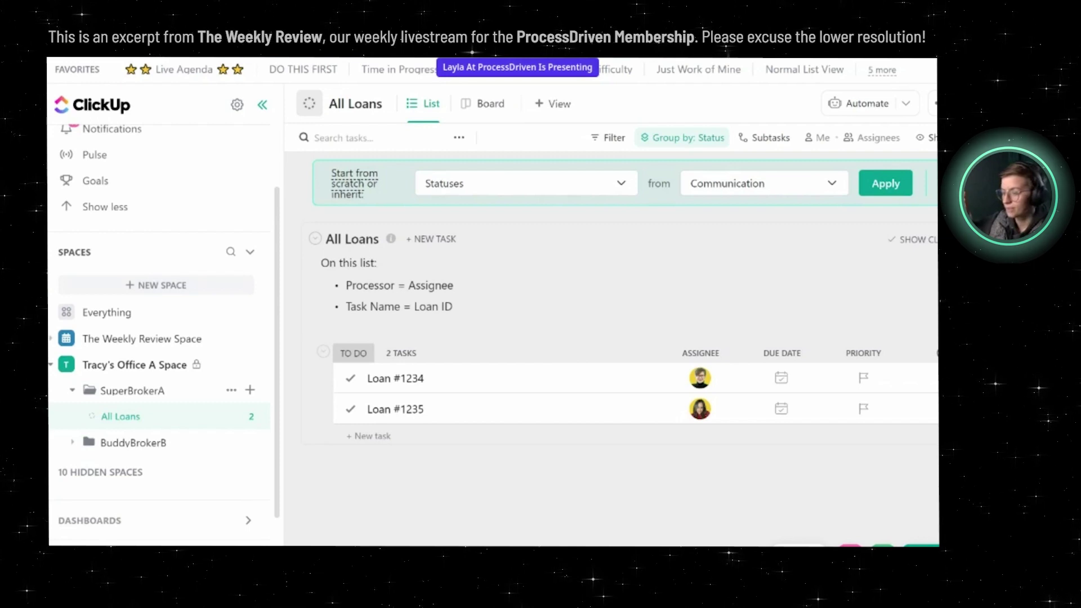
- Create a private dashboard named "Loan Distributioon" and start it from scratch without a template
click(248, 519)
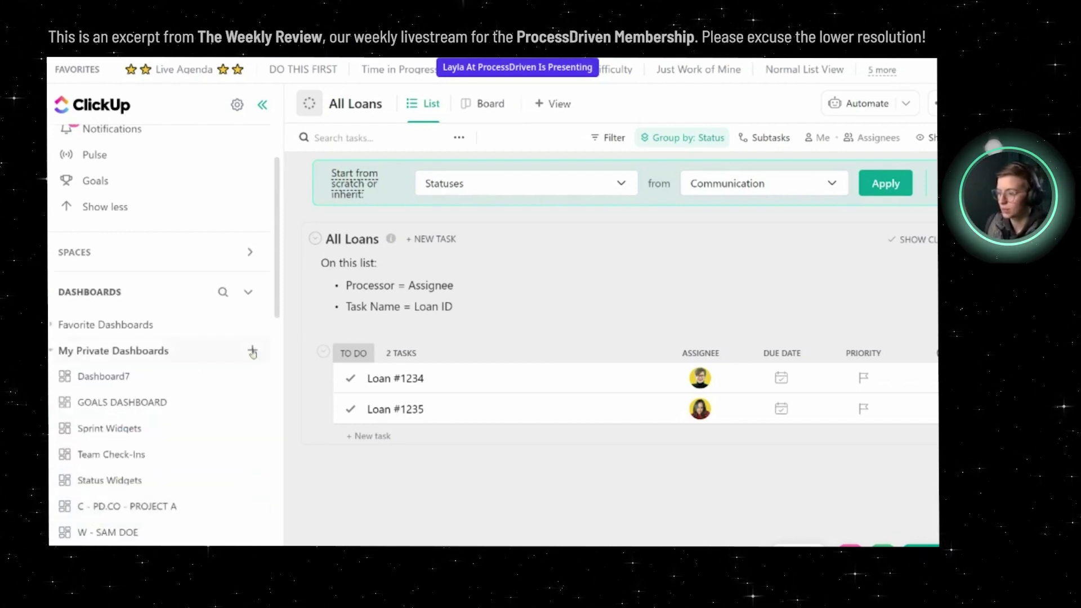
click(252, 352)
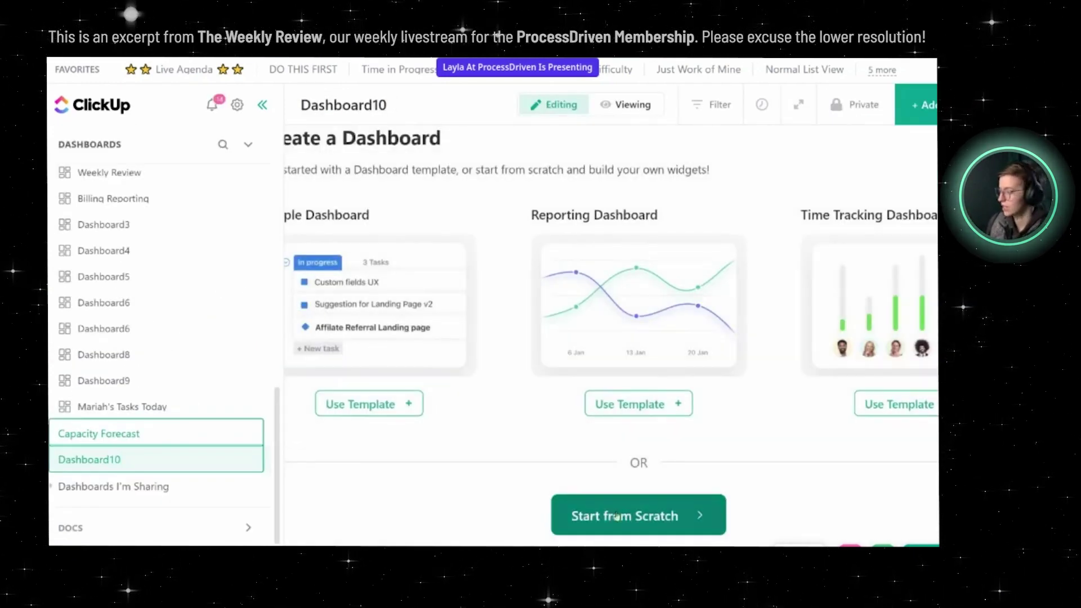
text(Loan Distributioon)
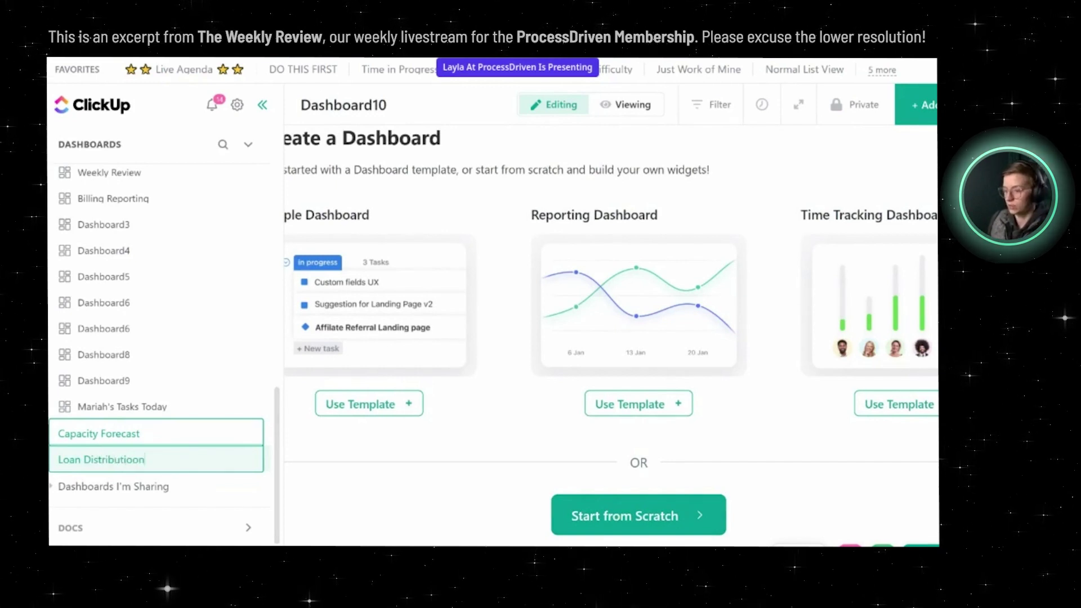
key(Return)
click(638, 515)
- Compare the Featured and Custom widget types and choose the custom Bar Chart widget
click(251, 201)
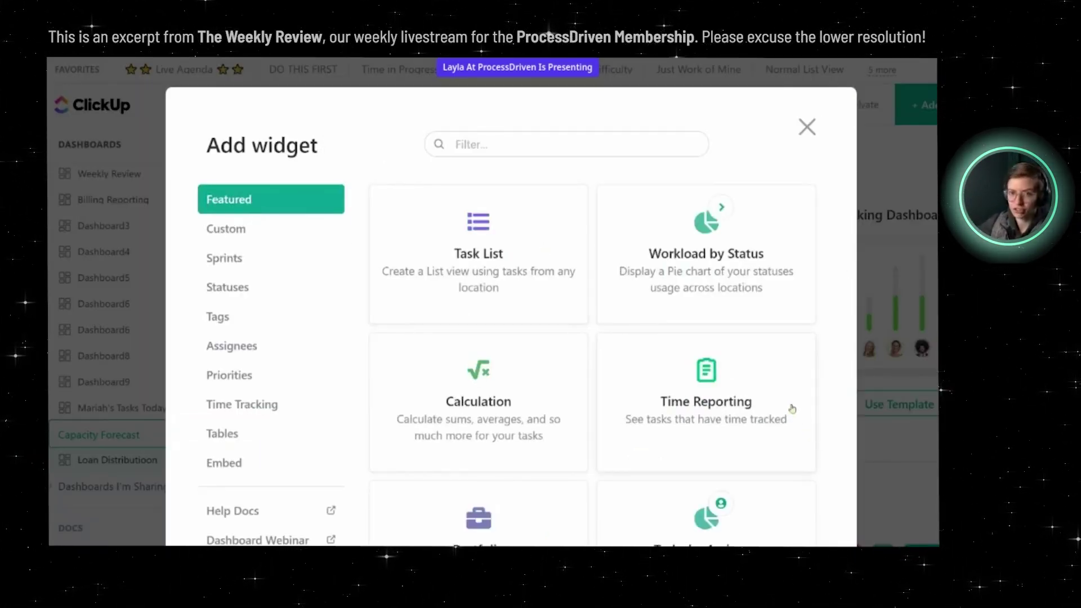
click(317, 232)
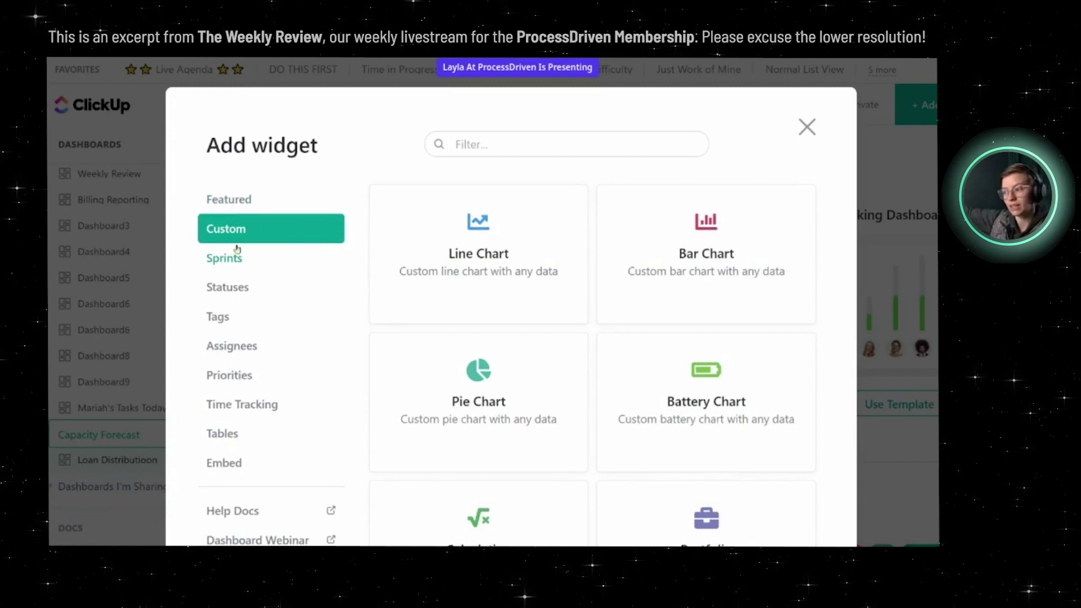
click(233, 196)
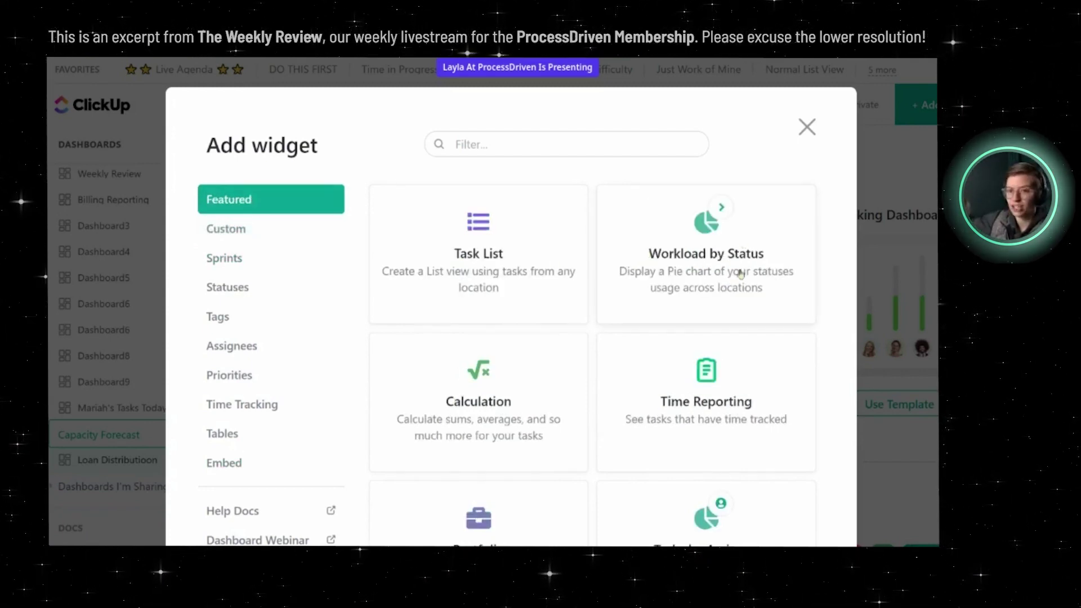
click(258, 236)
scroll(632, 176, down, 2)
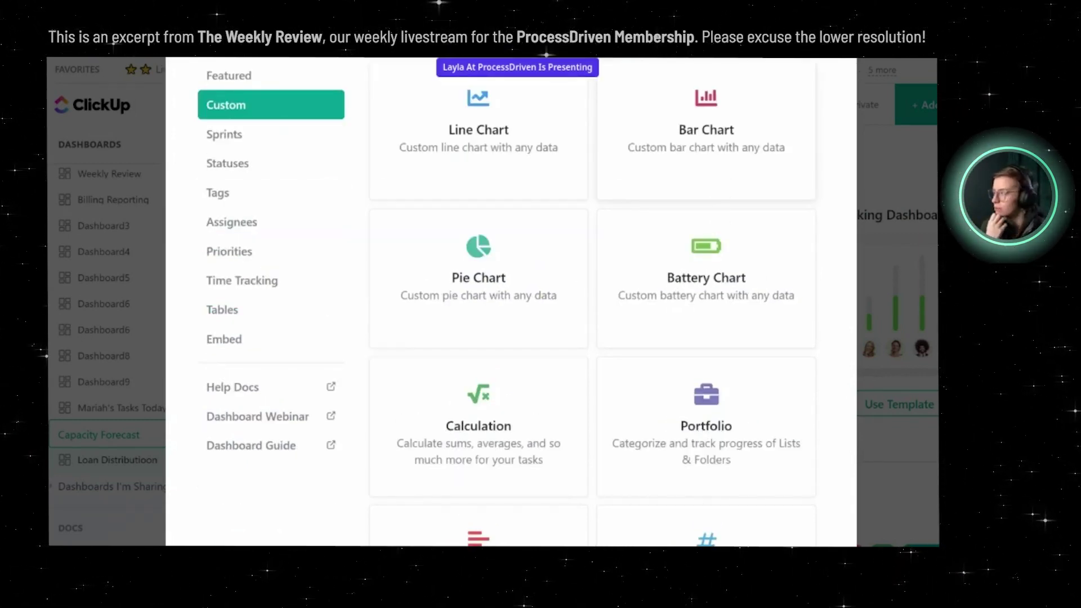
click(633, 176)
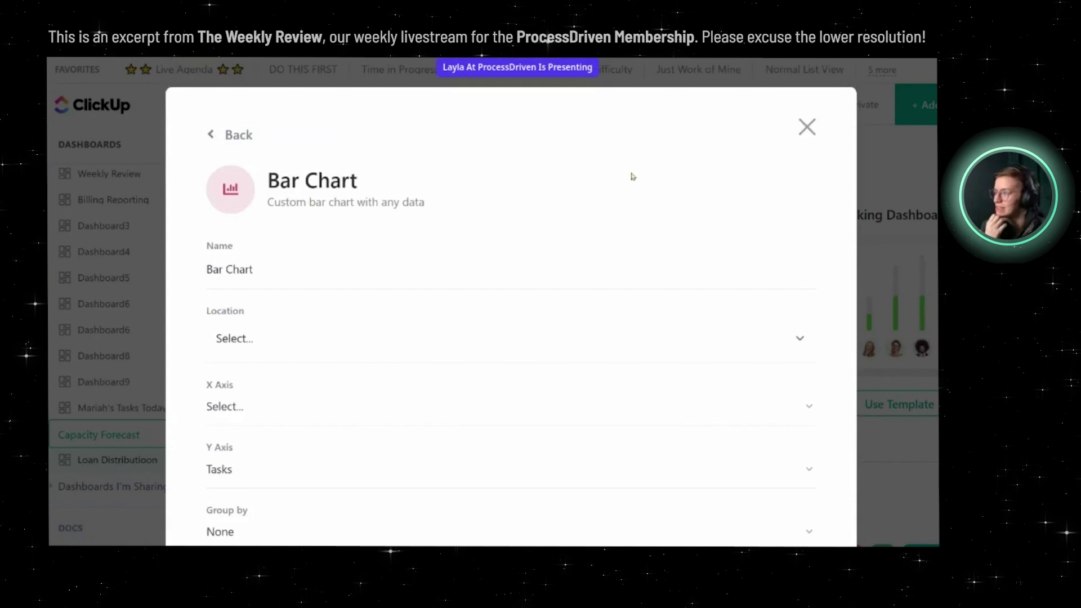
- Set the bar chart's location to the whole Office A space and name the widget "Office A Distribution over Time"
click(241, 344)
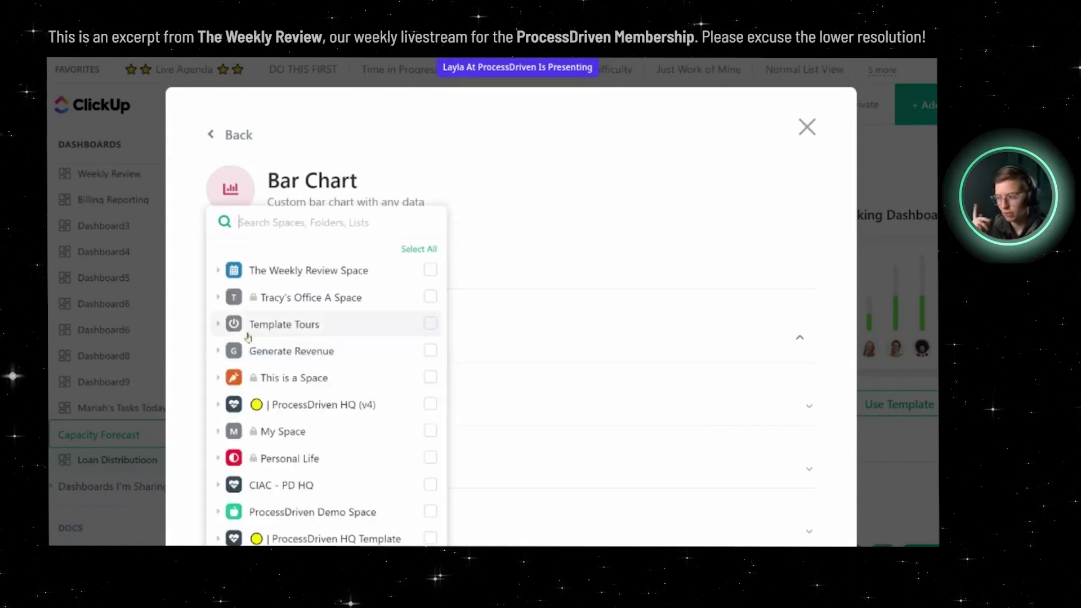
click(371, 297)
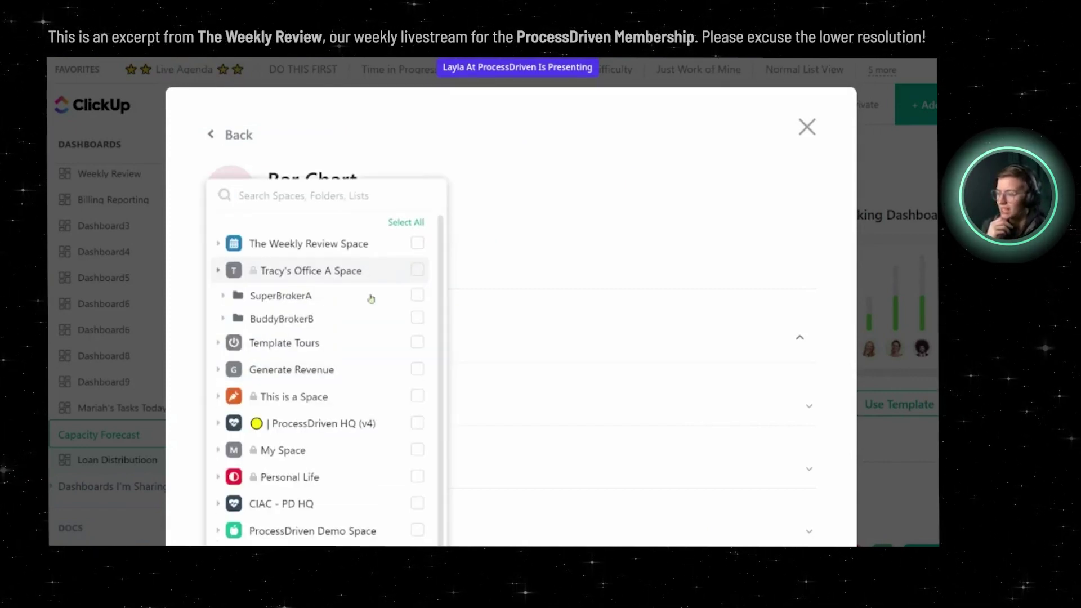
click(418, 271)
click(563, 313)
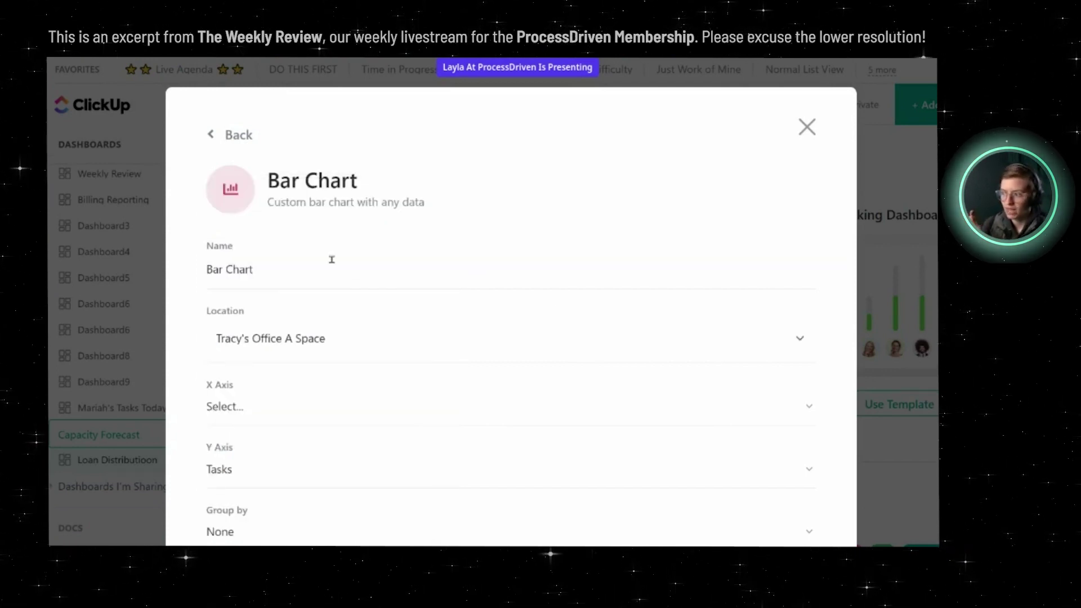
drag(256, 269, 198, 268)
text(Office )
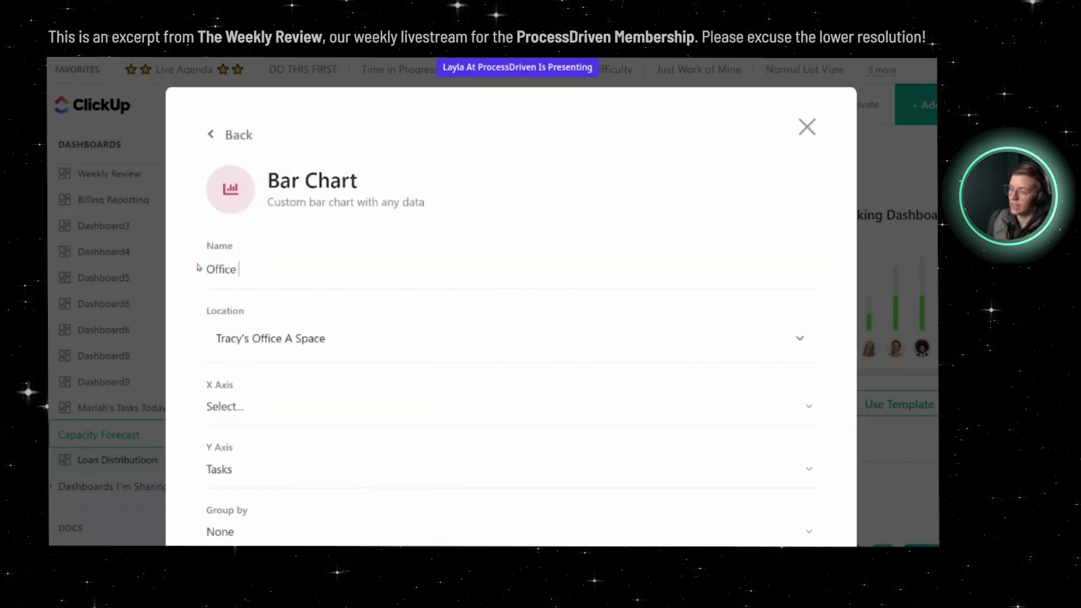
text(A Distribution over Time)
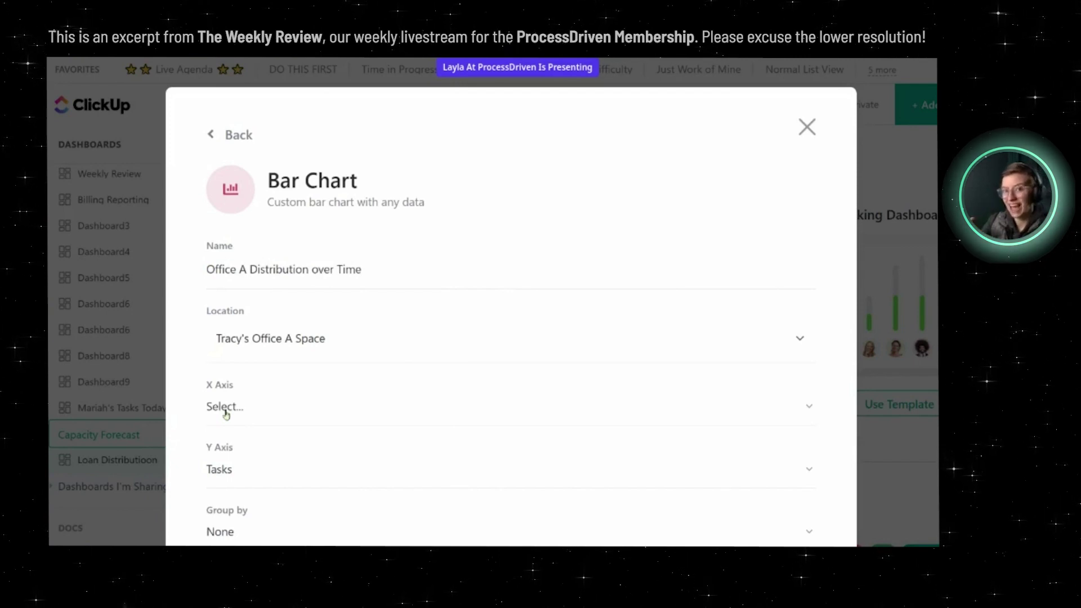
- Set the bar chart's X axis to Time and keep Tasks as its Y axis
click(226, 411)
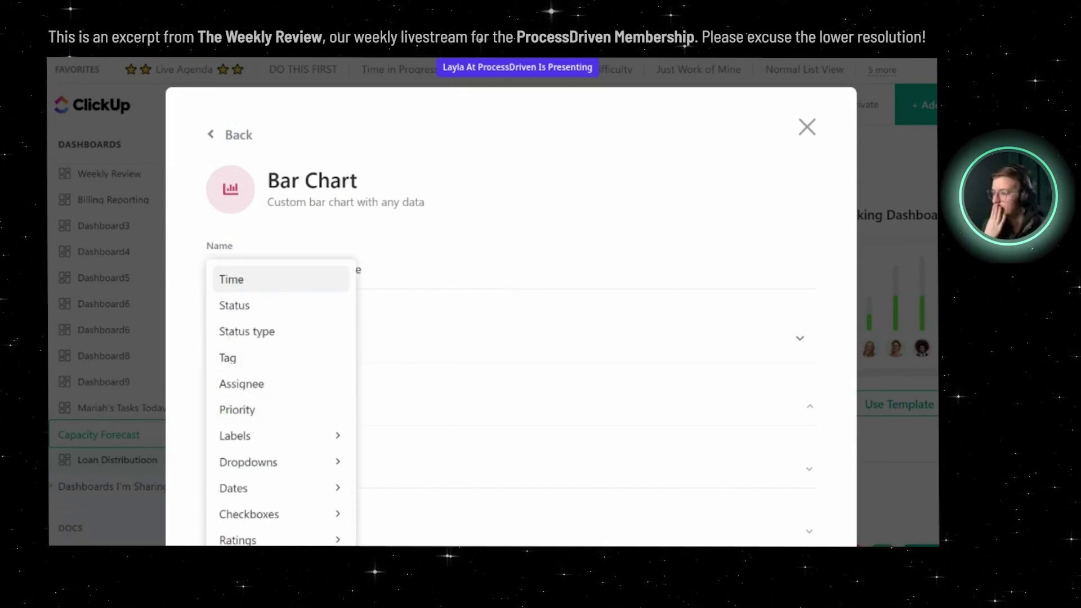
click(242, 279)
scroll(281, 349, down, 2)
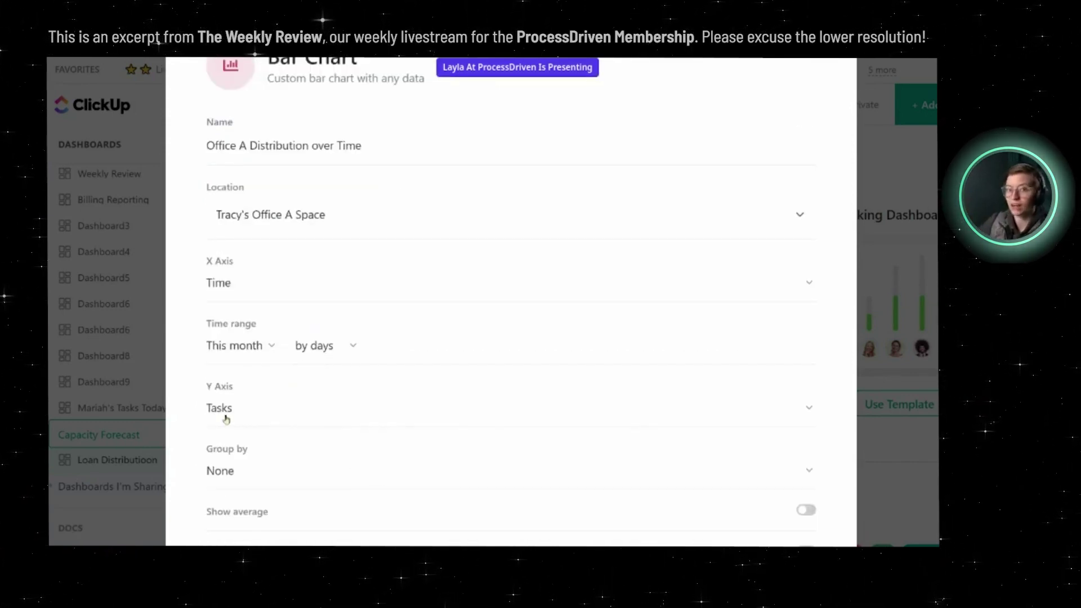
click(225, 419)
click(226, 357)
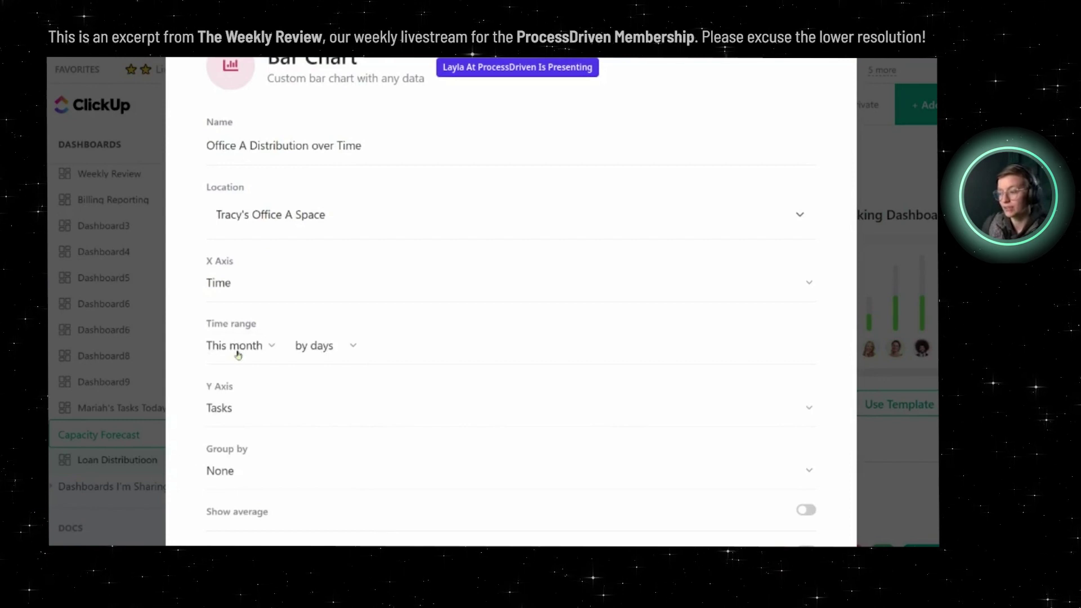
- Group the bar chart by Assignee and split its This month time range by weeks
scroll(238, 354, down, 2)
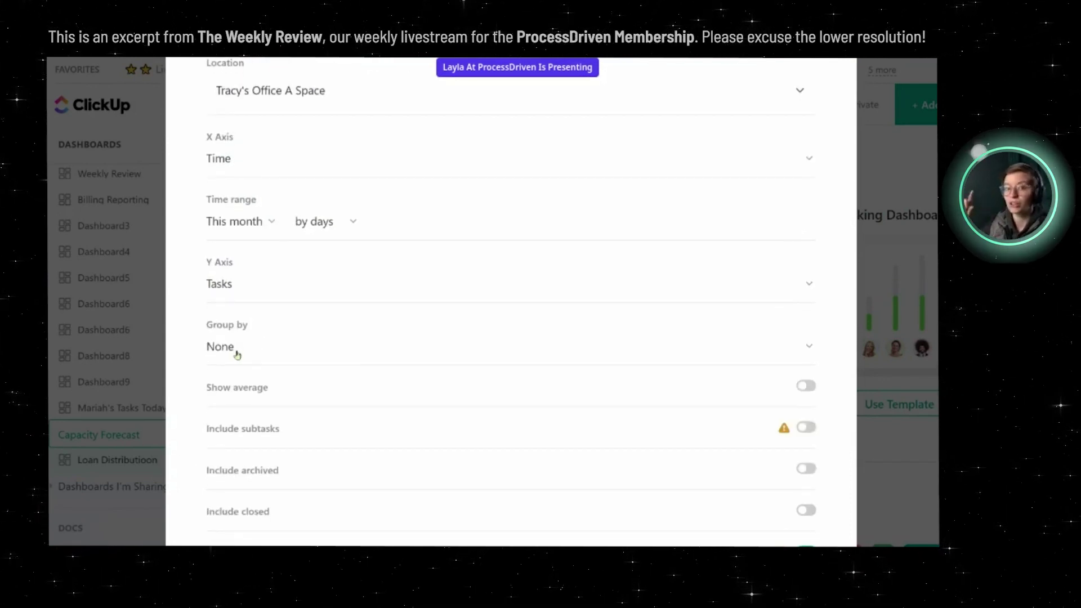
click(237, 354)
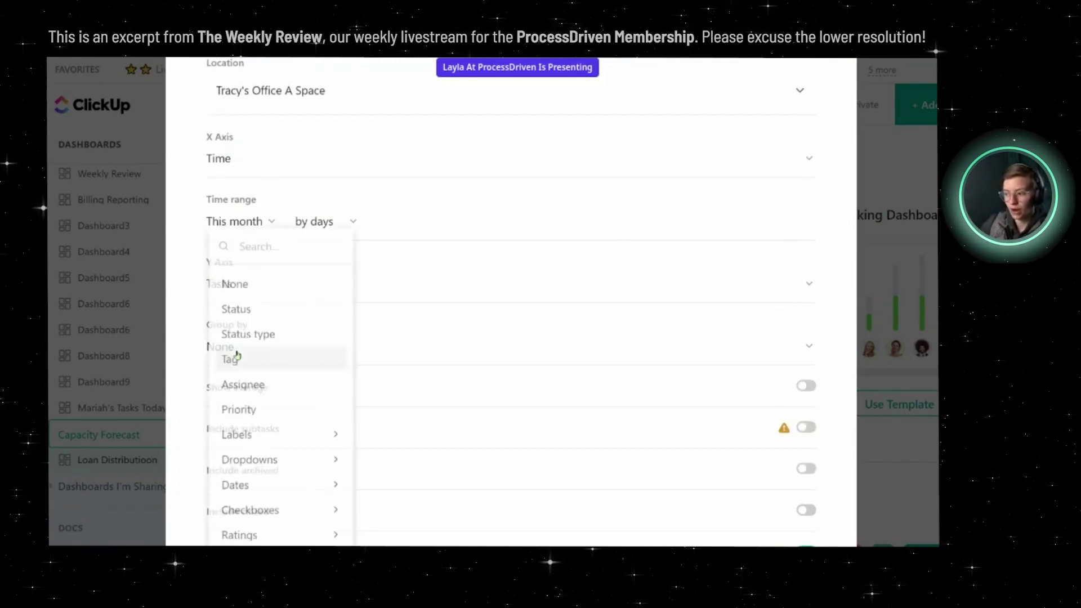
click(255, 380)
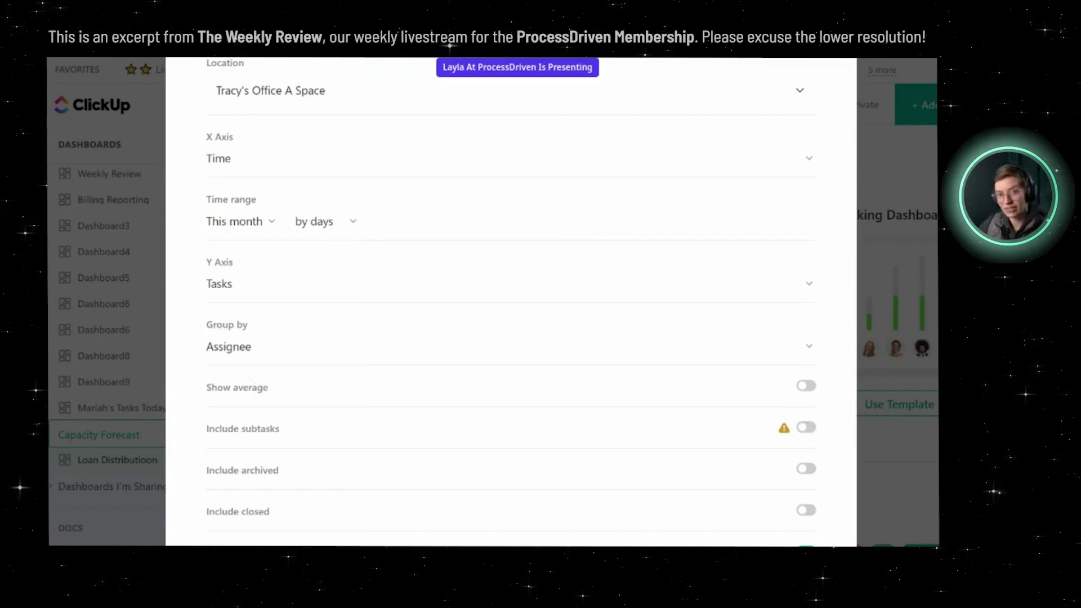
click(330, 223)
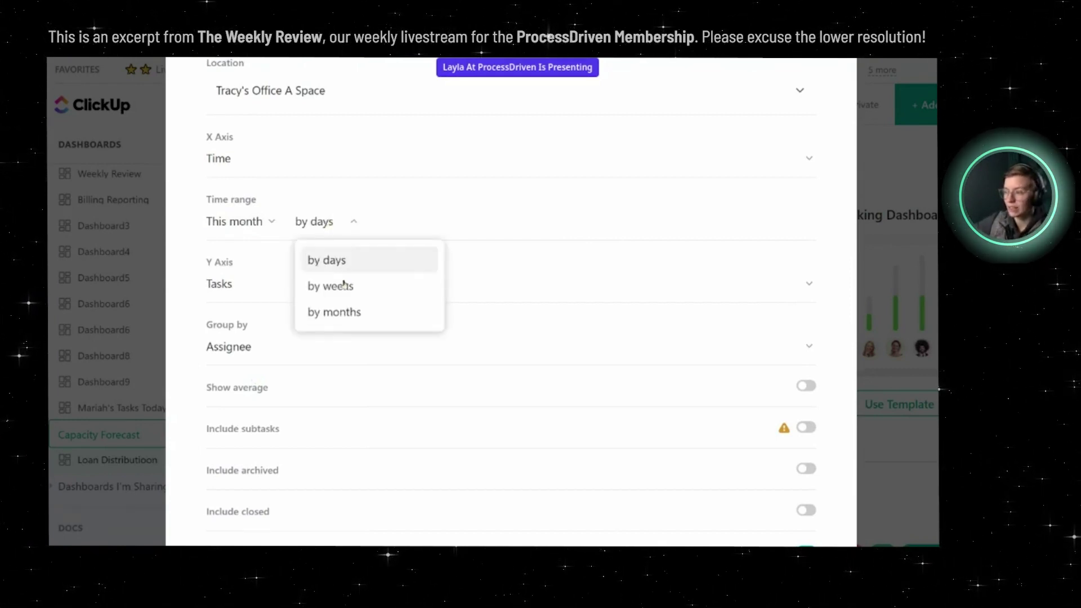
click(348, 286)
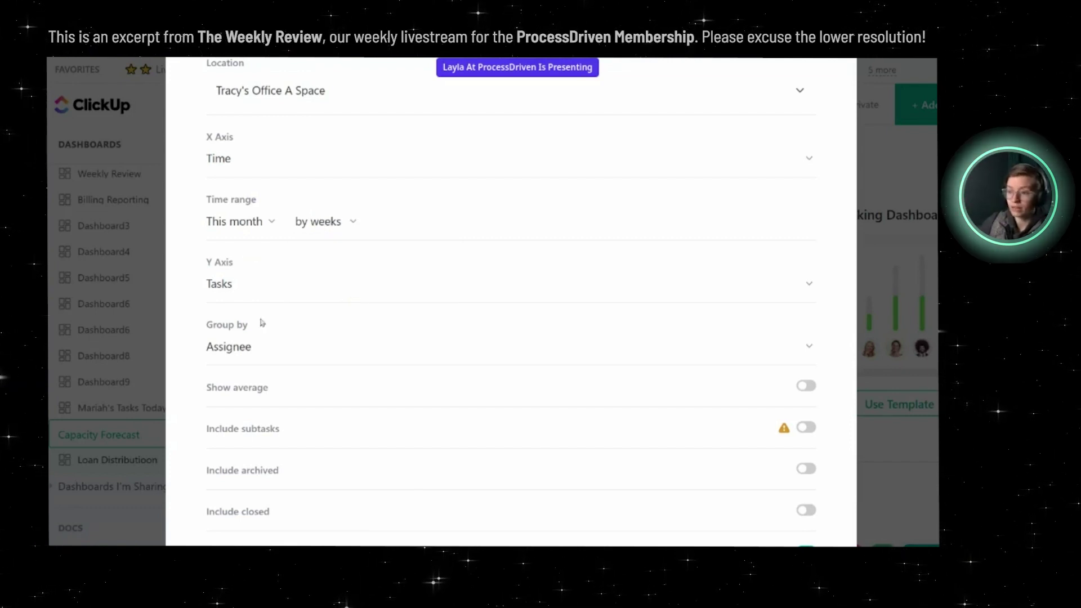
- Include subtasks and closed tasks in the bar chart and add the widget to the dashboard
scroll(619, 377, down, 2)
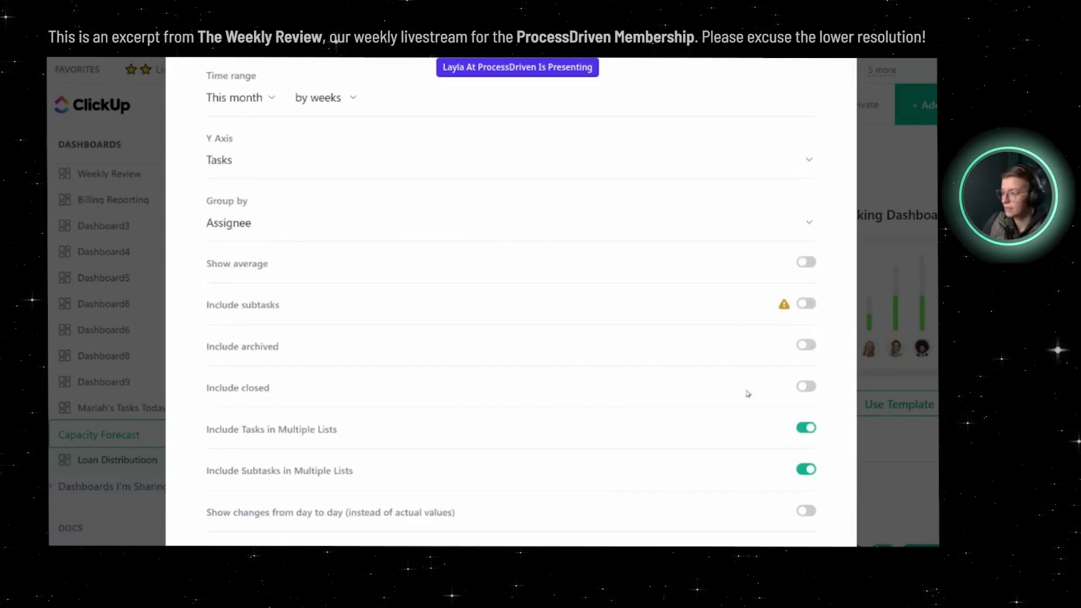
click(805, 305)
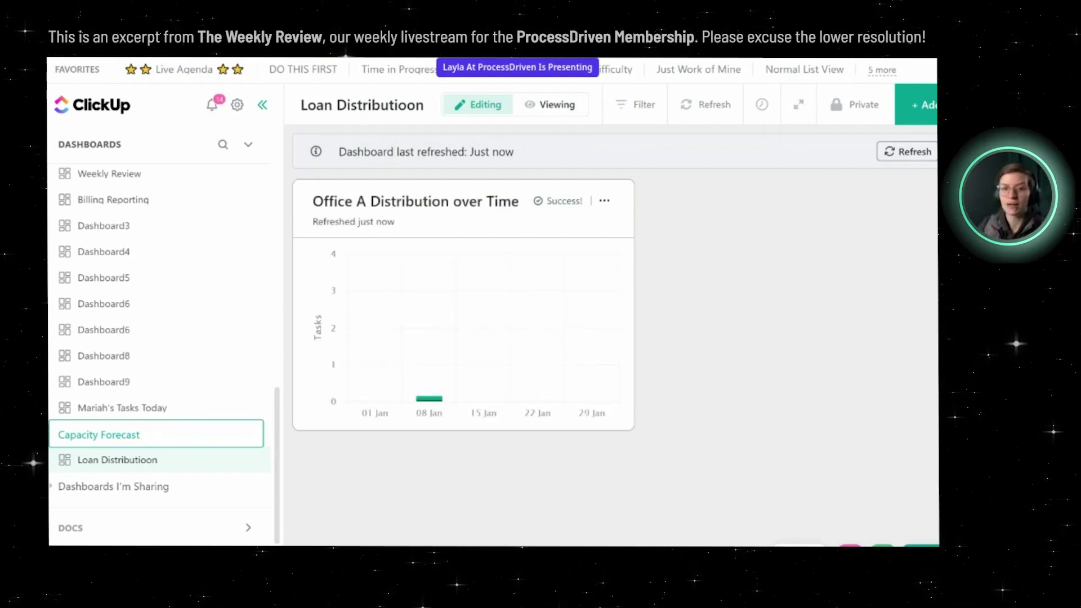
mouse_move(450, 386)
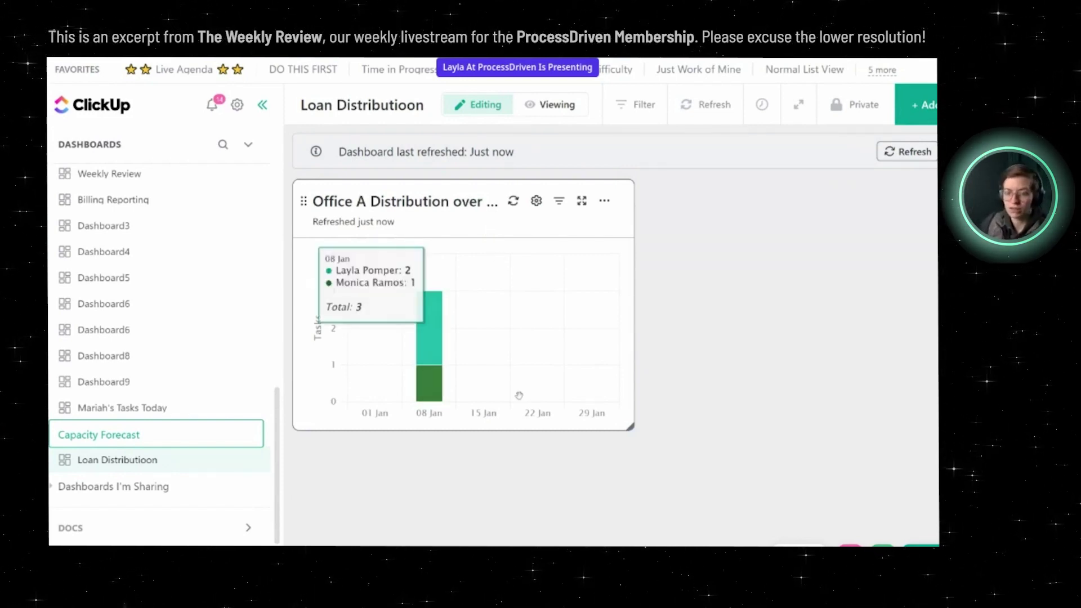
- Duplicate the Office A distribution widget and change the copy's location from the Office A space to Presentation Database
click(604, 200)
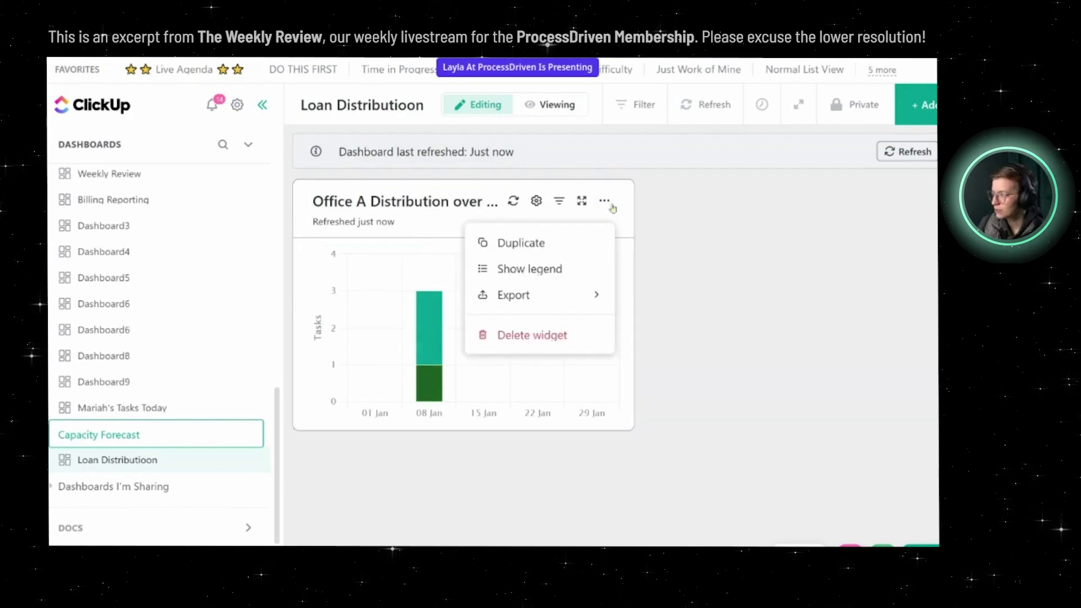
click(560, 249)
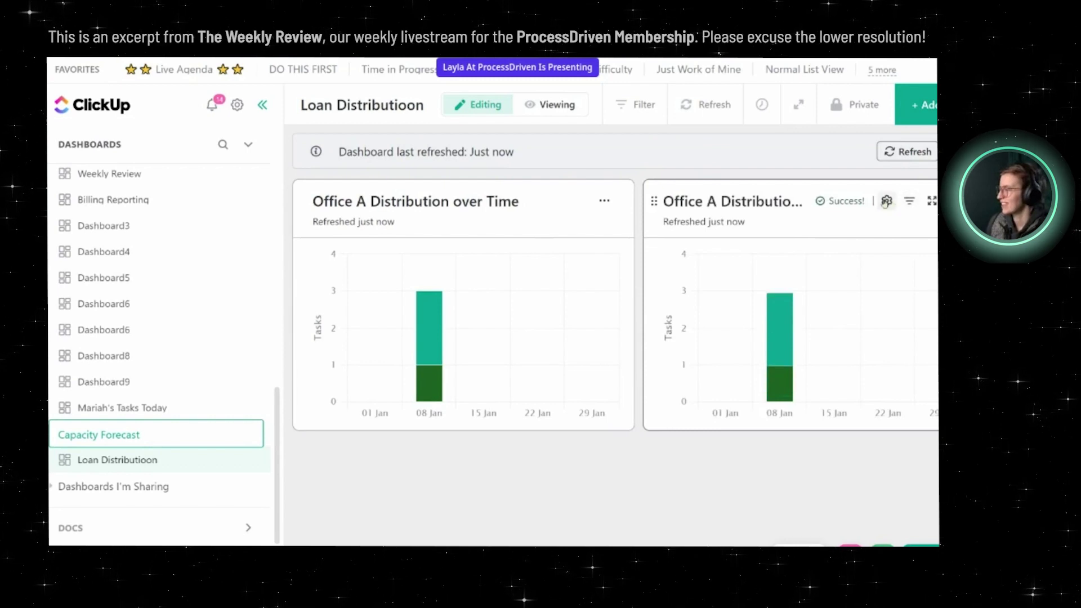
click(886, 202)
click(294, 347)
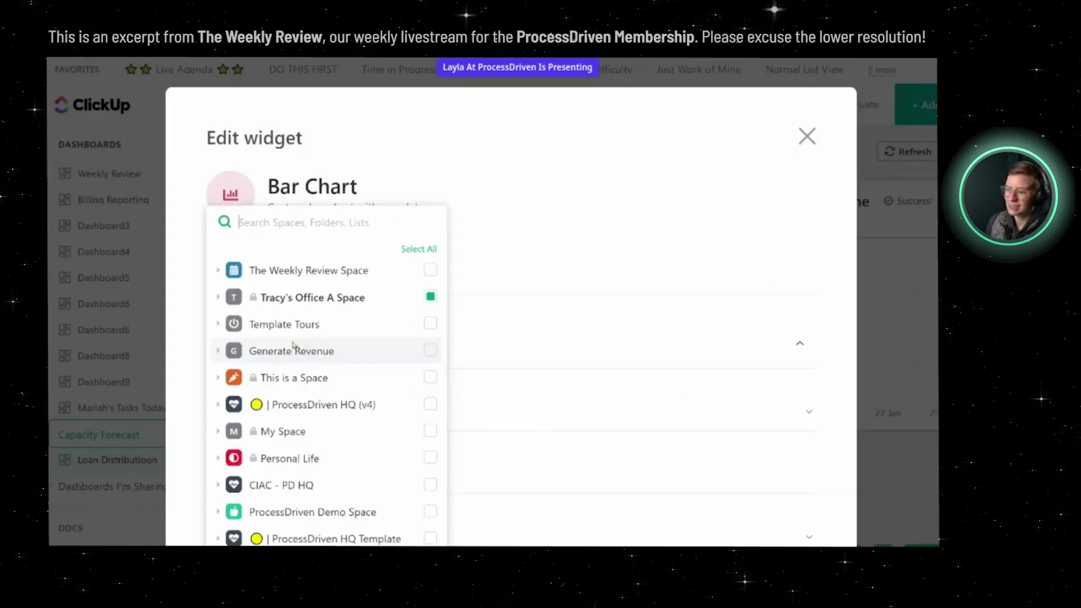
click(430, 323)
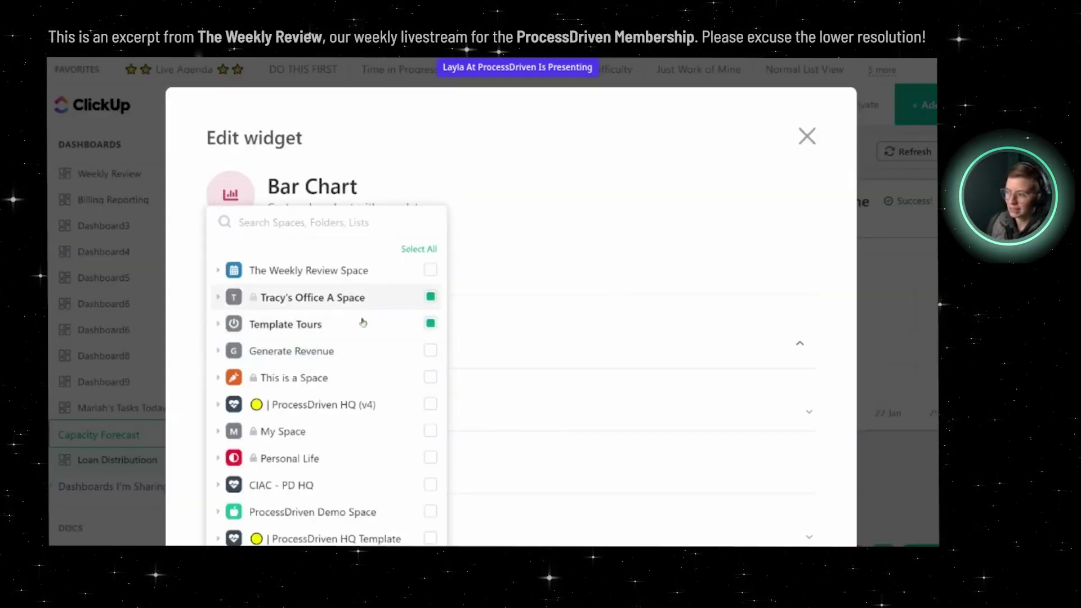
click(430, 297)
click(457, 487)
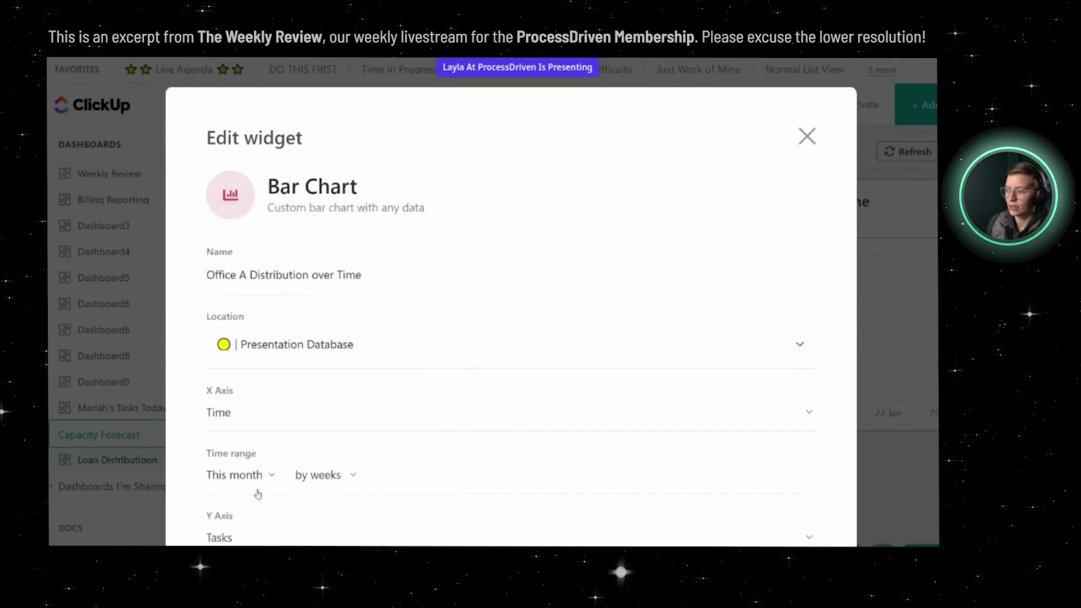
scroll(456, 487, down, 3)
scroll(456, 487, down, 4)
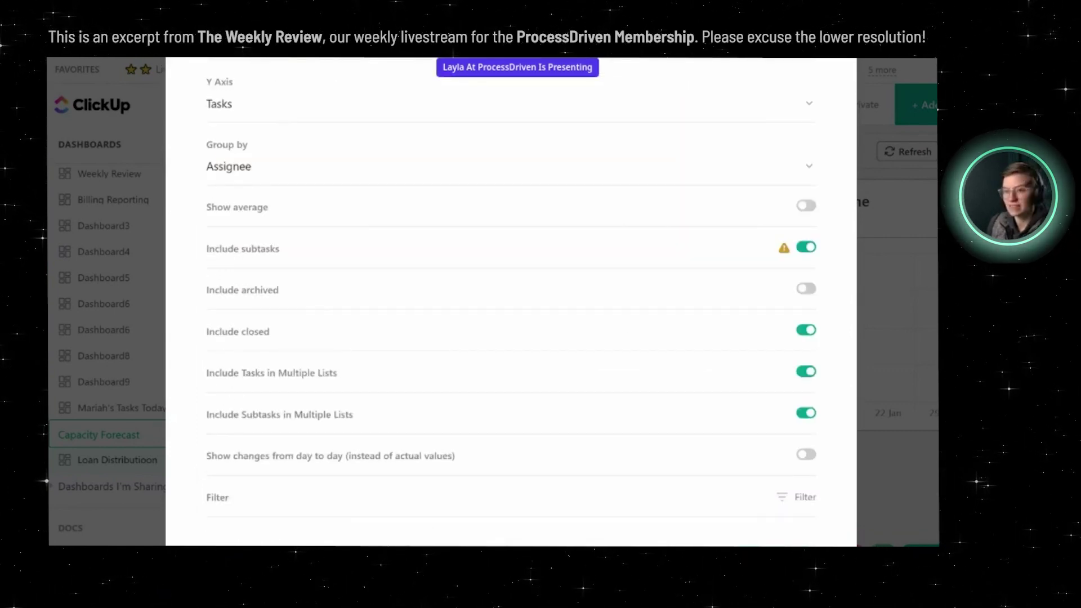
click(817, 535)
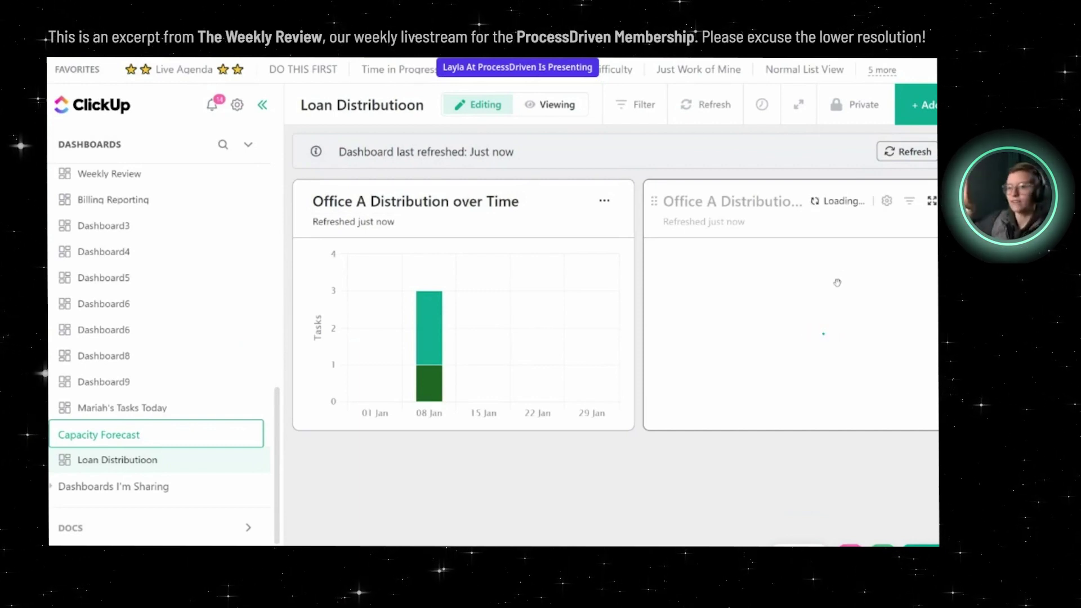
- Extend the copied distribution widget's location to include Generate Revenue, This is a Space and the whole Office A space
click(887, 202)
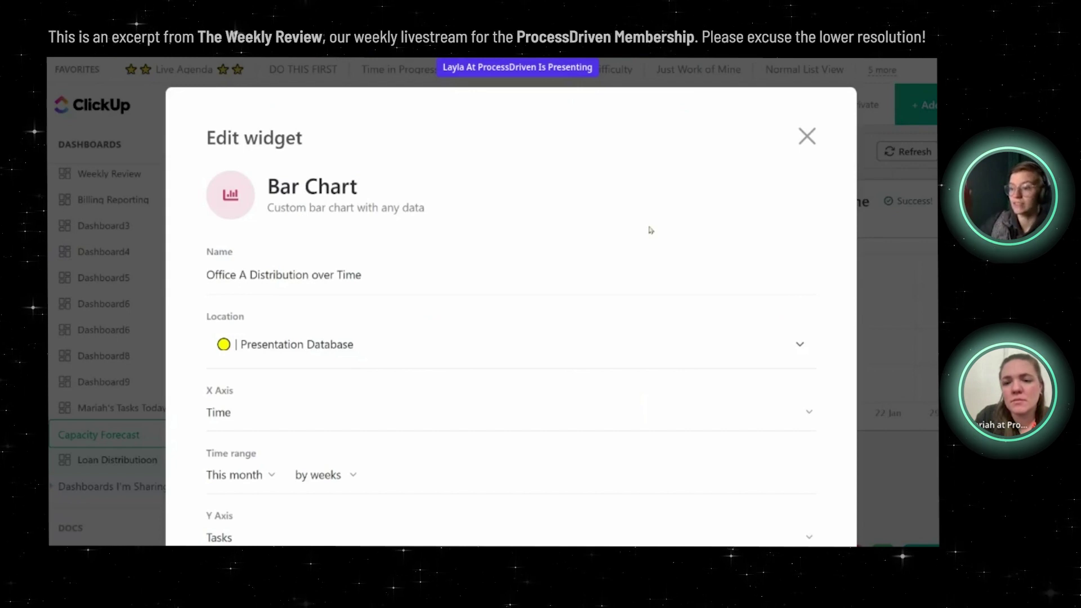
click(360, 341)
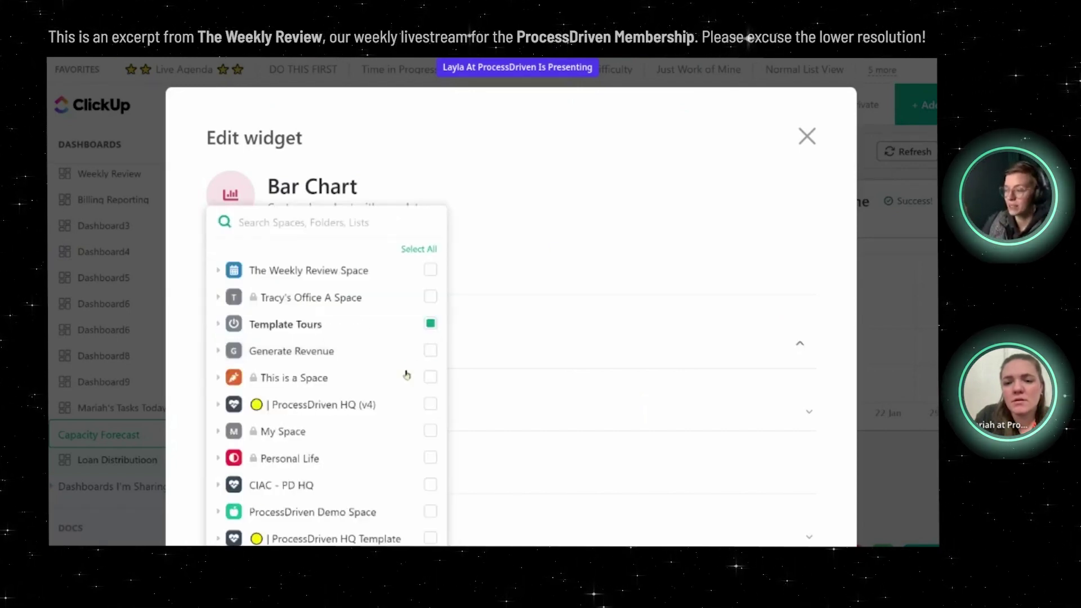
click(430, 350)
click(431, 295)
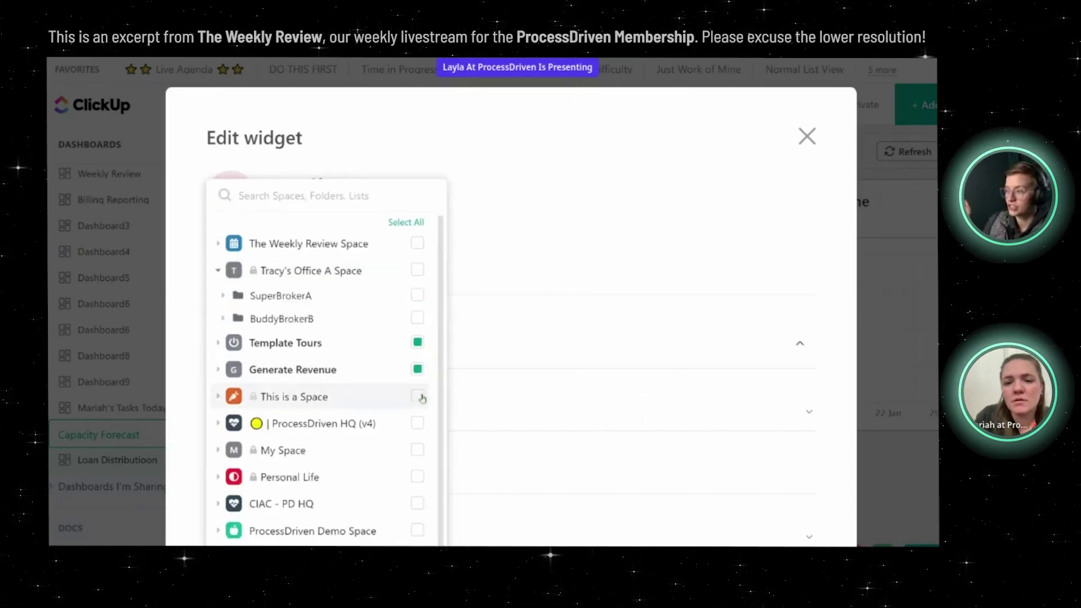
click(422, 397)
click(417, 318)
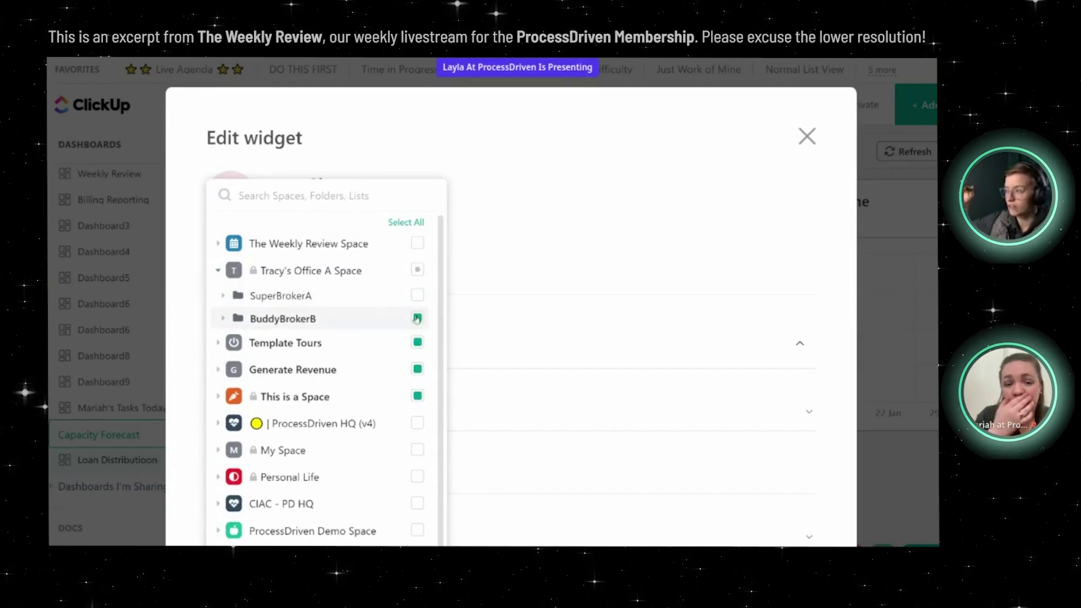
click(418, 270)
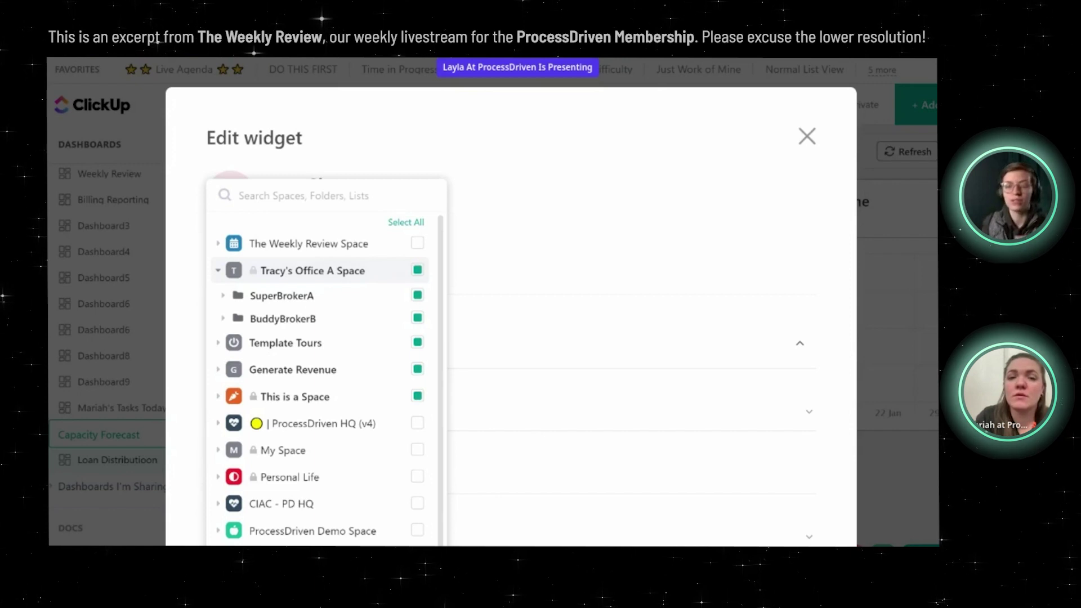
- Look over the copied bar chart's remaining settings and save the widget with its expanded locations
click(530, 325)
scroll(697, 317, down, 5)
scroll(709, 273, up, 3)
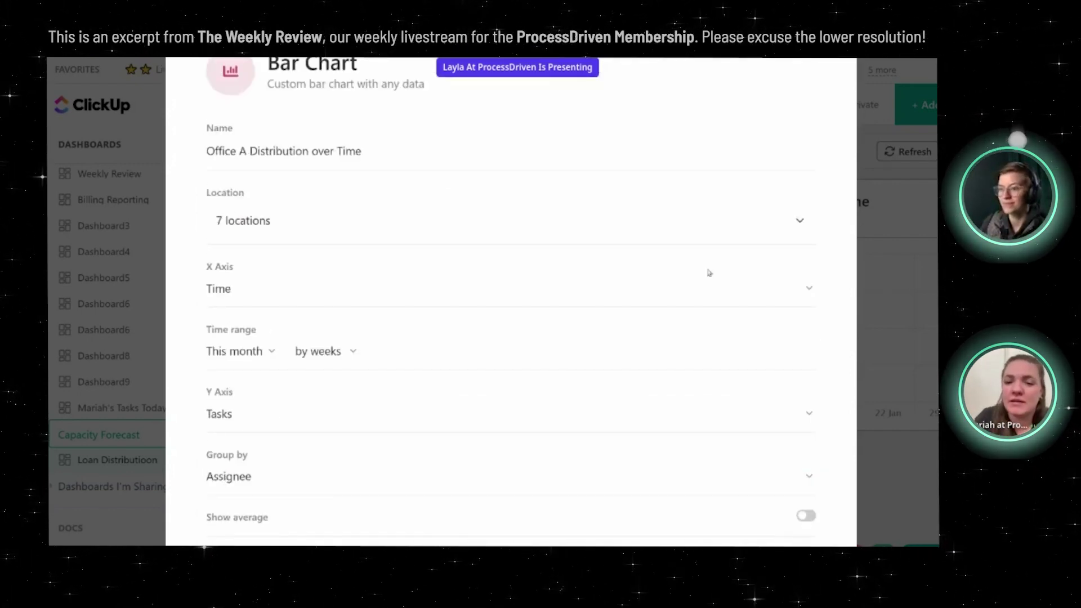
scroll(801, 97, up, 2)
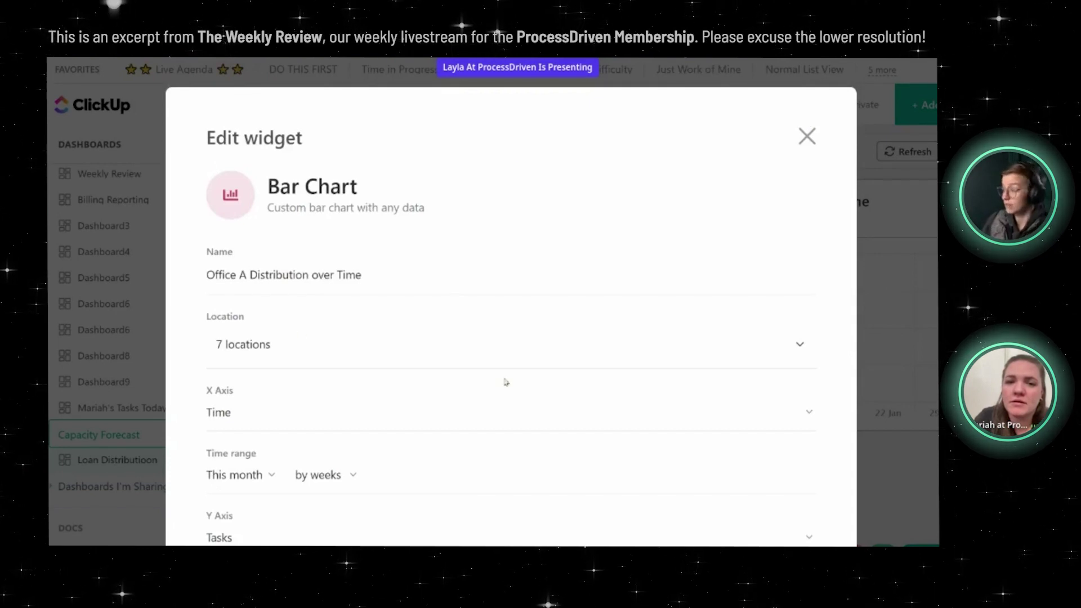
scroll(507, 379, down, 5)
scroll(723, 544, down, 3)
click(806, 498)
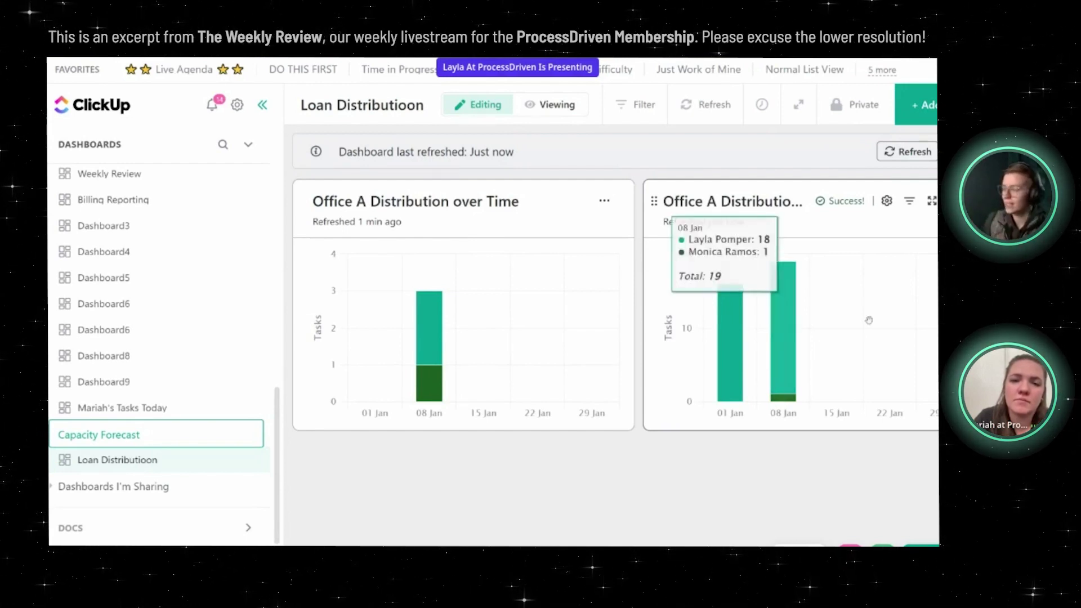
- Compare the weekly bars of both charts, narrow the original widget, and move the copy directly beside it
mouse_move(781, 370)
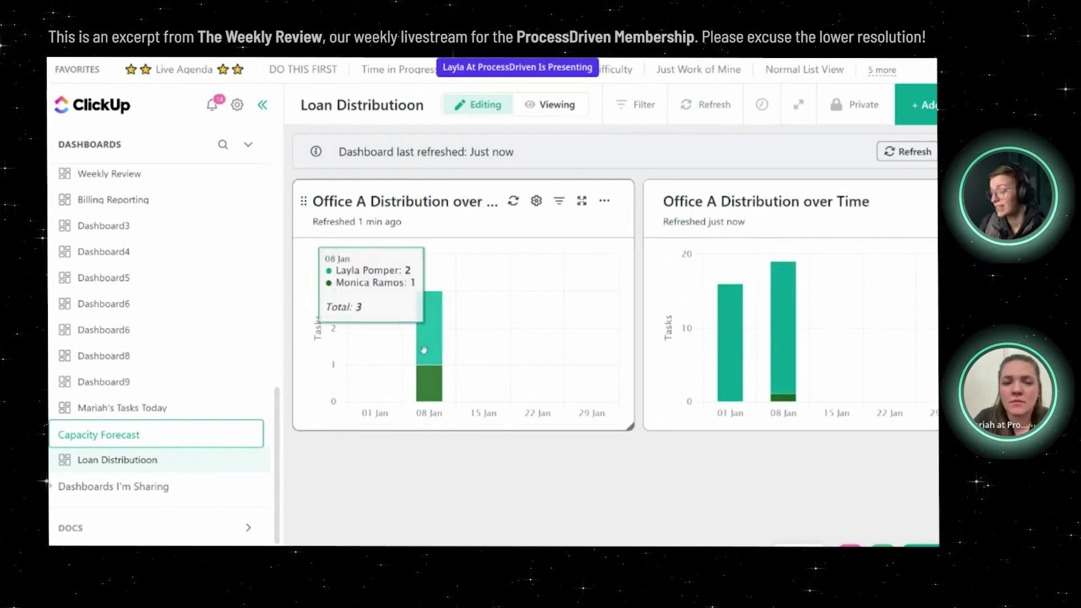
mouse_move(420, 278)
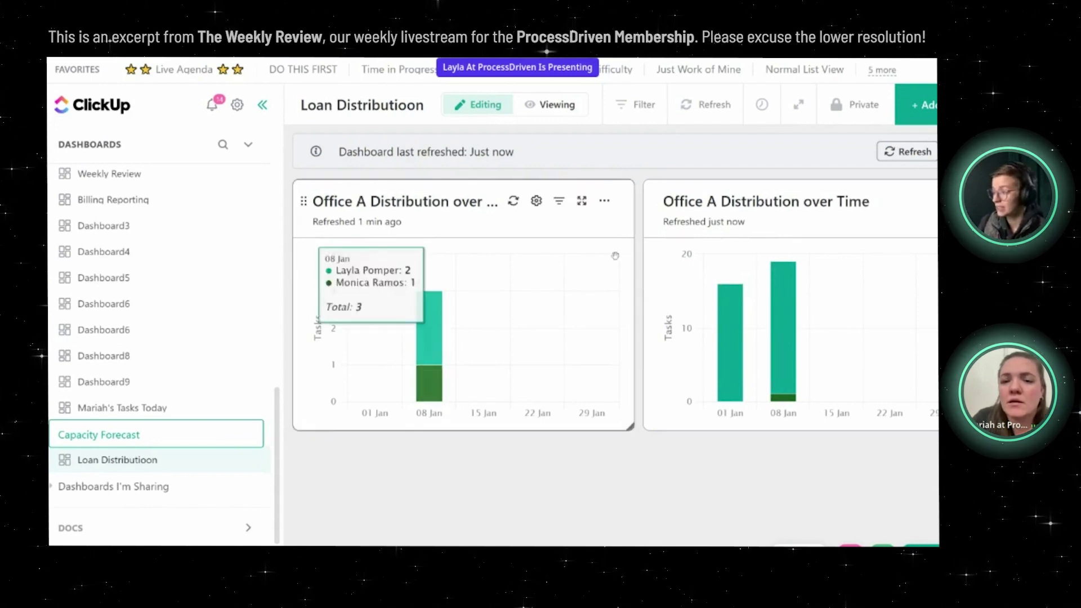
drag(630, 438, 543, 380)
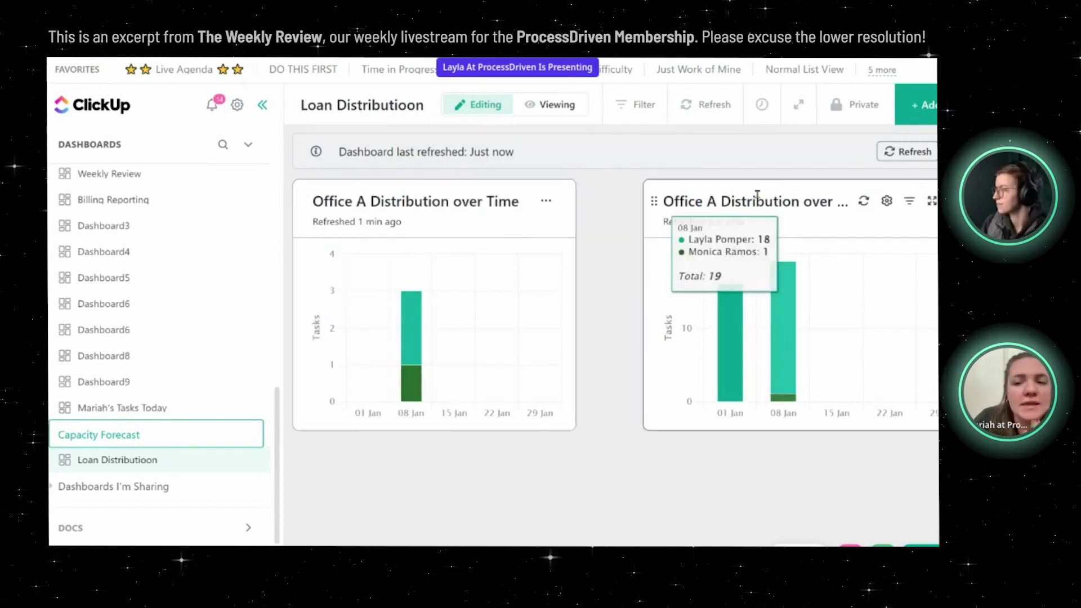
drag(654, 201, 611, 202)
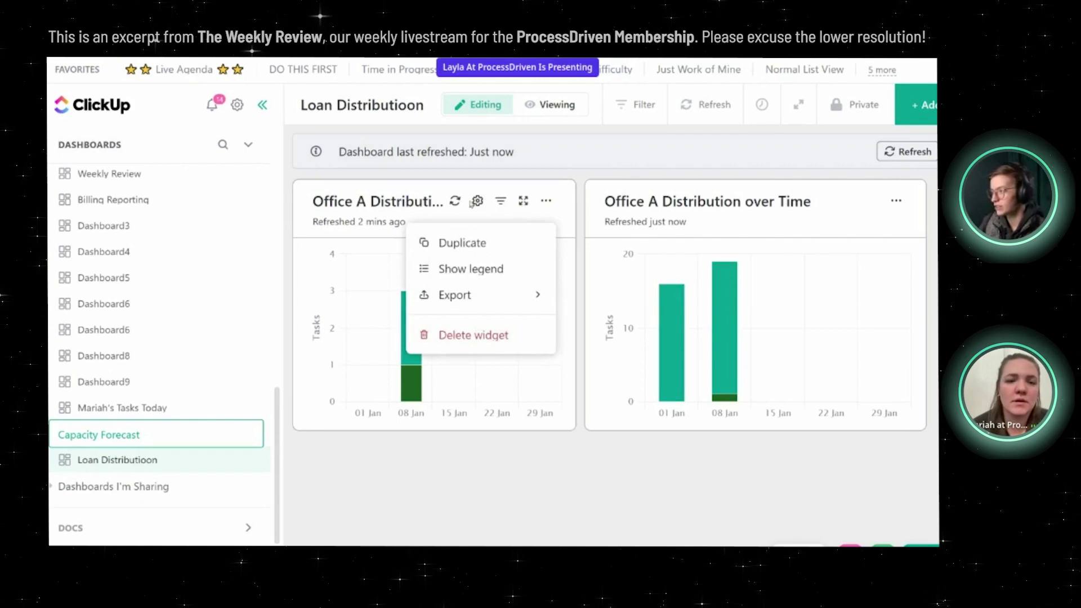
- Review the original distribution widget's location, axis, time range, grouping and task inclusion settings
click(477, 201)
scroll(394, 352, down, 5)
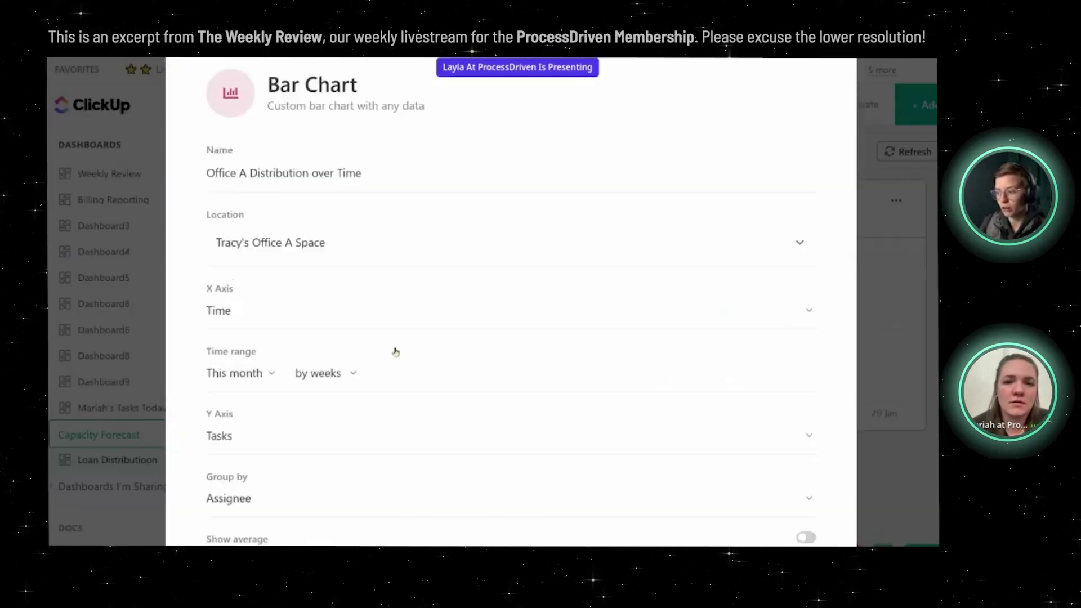
scroll(396, 351, down, 2)
scroll(392, 348, up, 8)
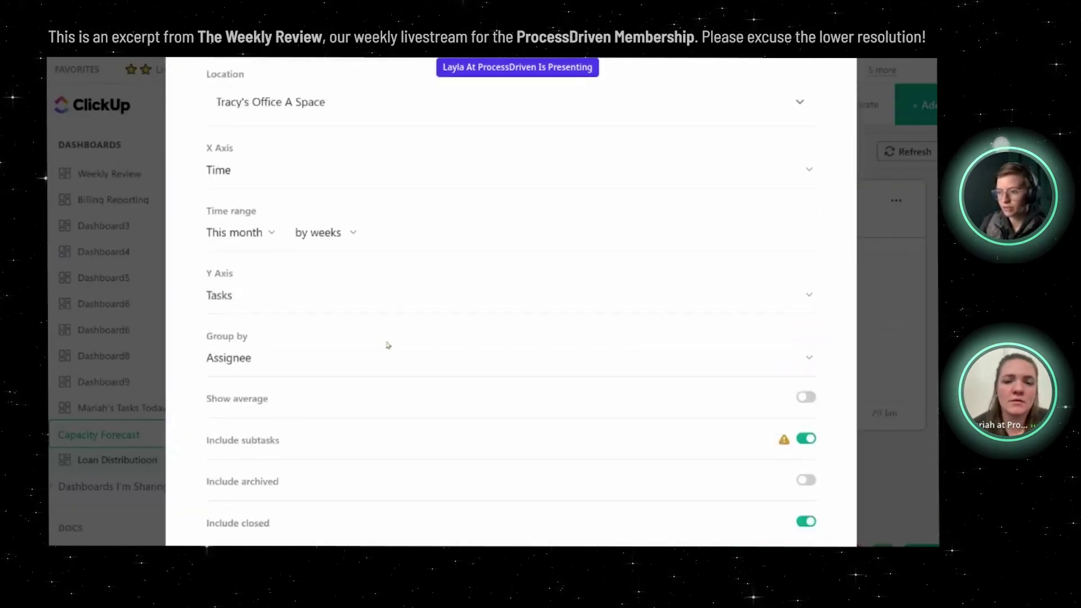
key(Escape)
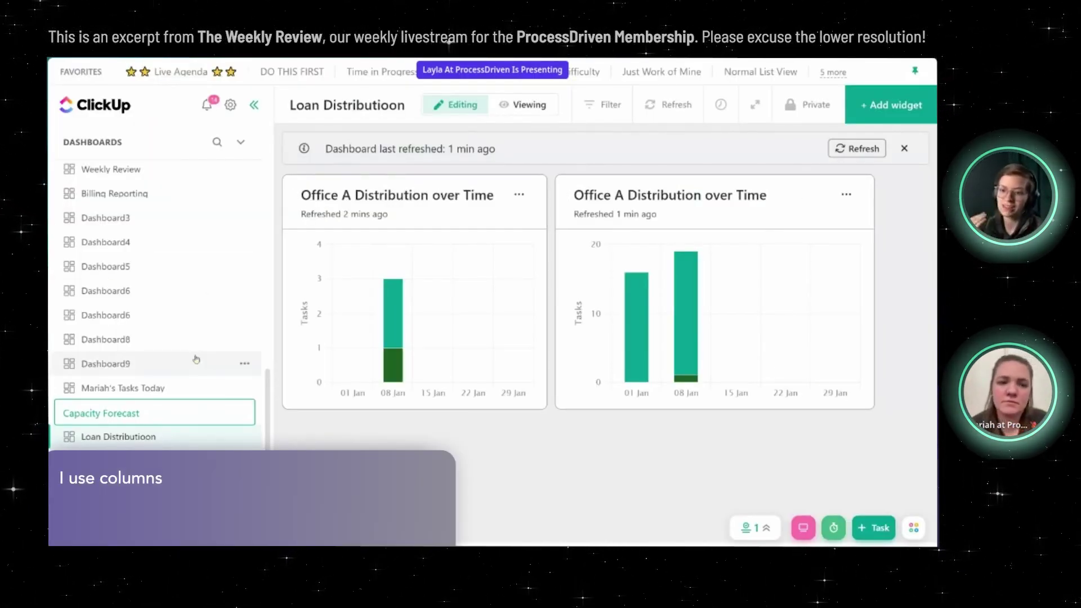
- Leave the dashboard and show the Office A space in List view
scroll(174, 353, up, 1)
scroll(174, 353, up, 4)
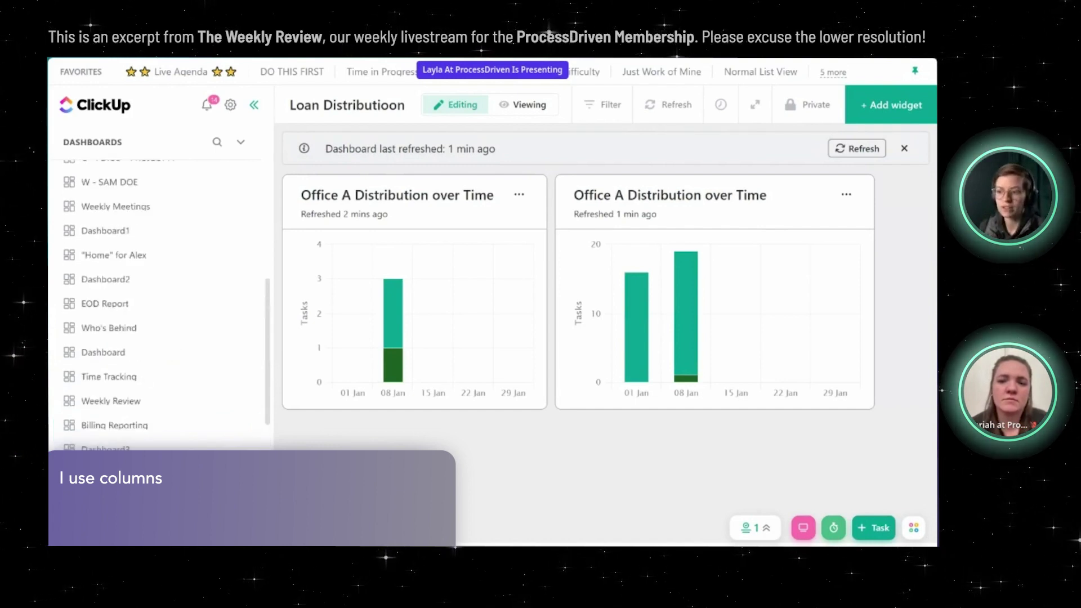
scroll(169, 318, up, 5)
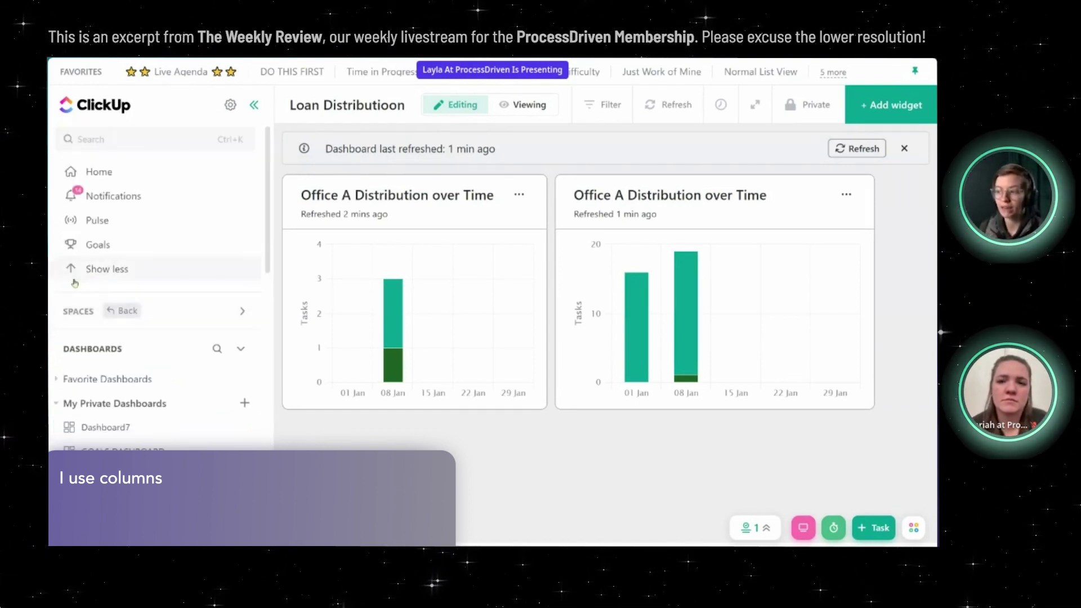
click(72, 319)
click(479, 108)
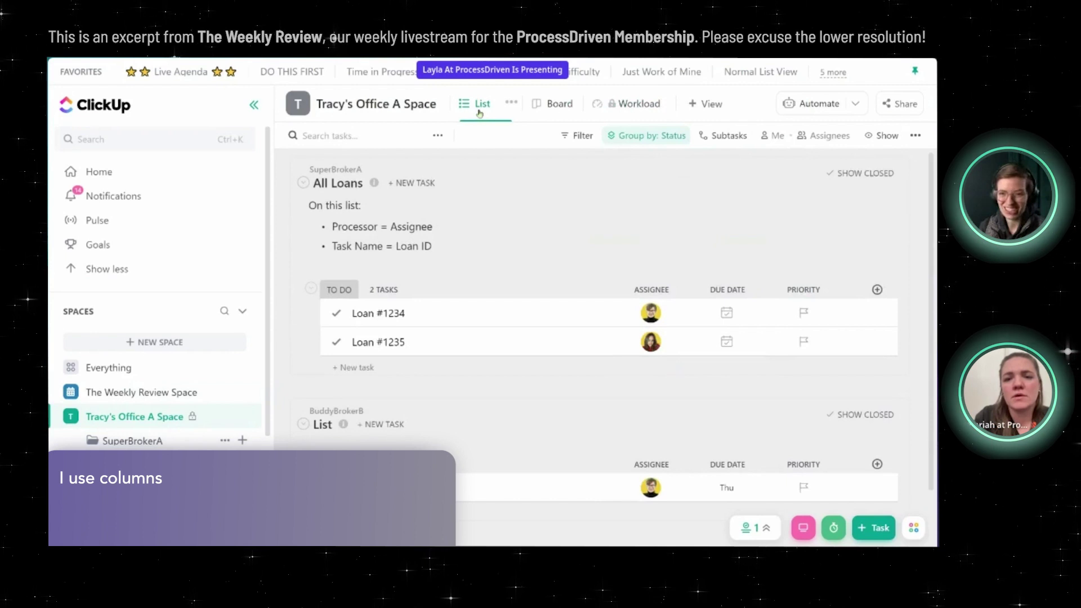
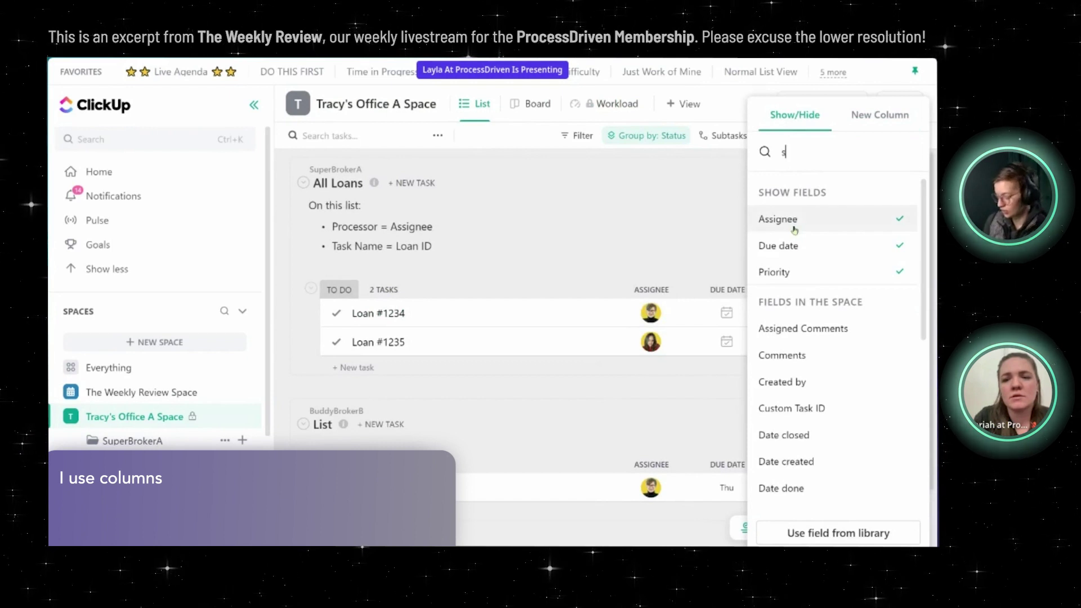
- Show a Start date column ahead of Due date in the loan lists and hide the Priority column
click(781, 467)
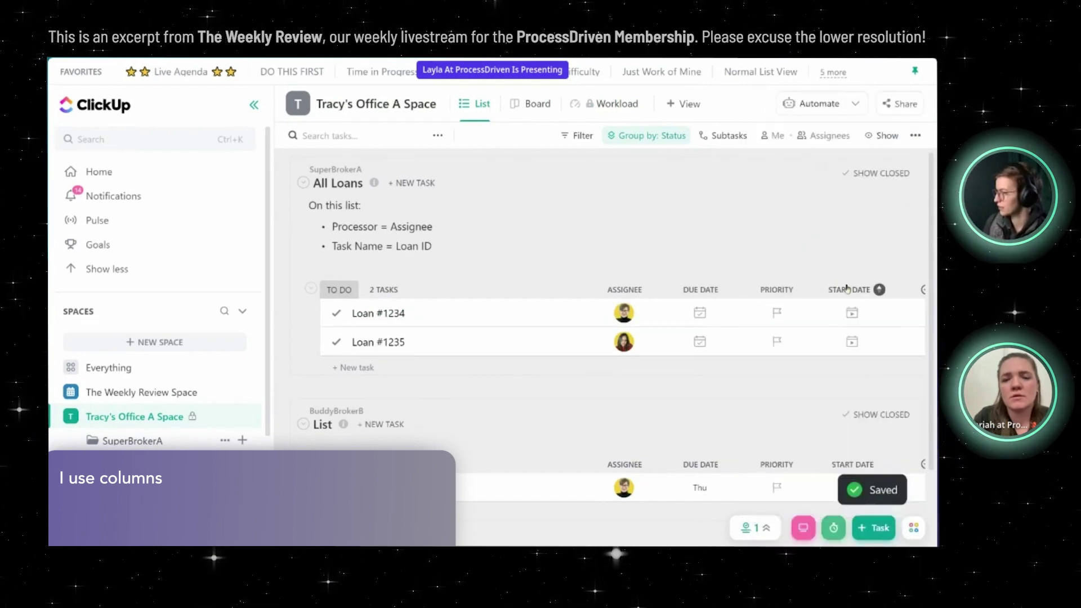
click(850, 293)
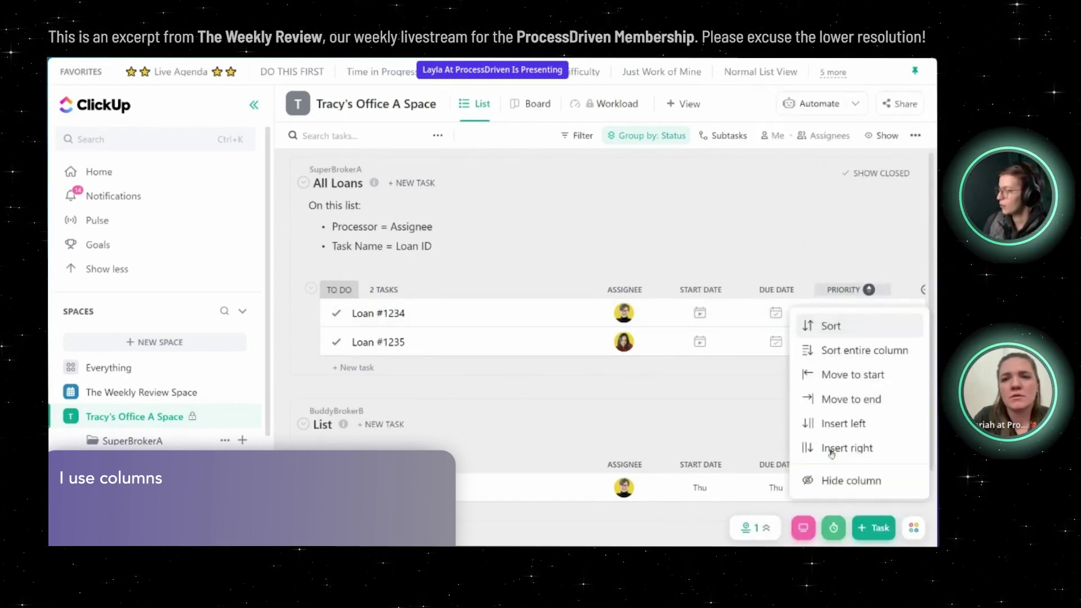
click(845, 479)
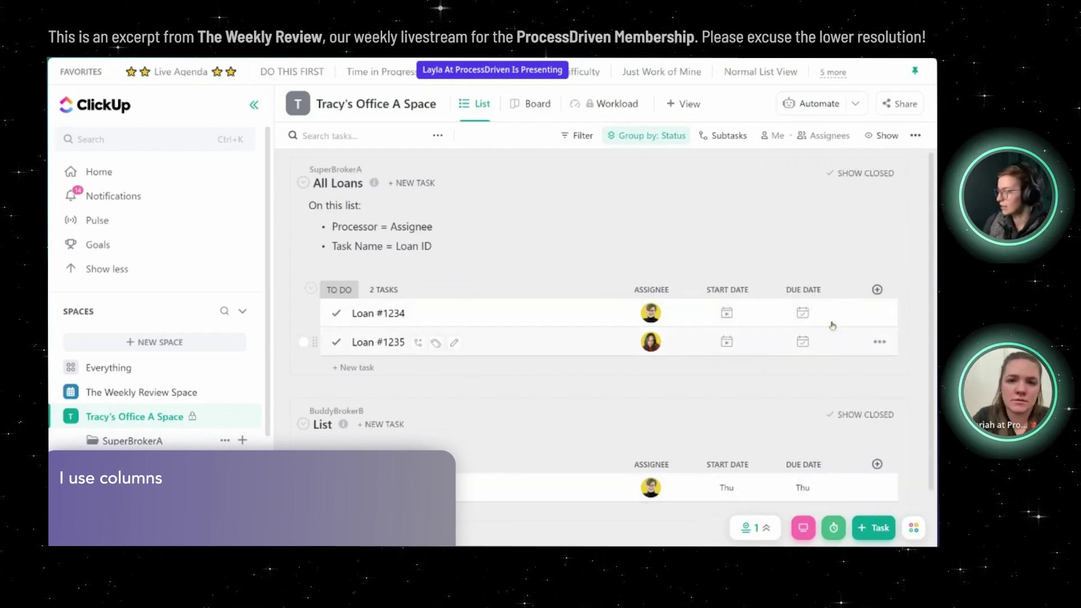
- Search the available fields for an update date and add the Date updated column to the loan lists
click(876, 290)
click(792, 115)
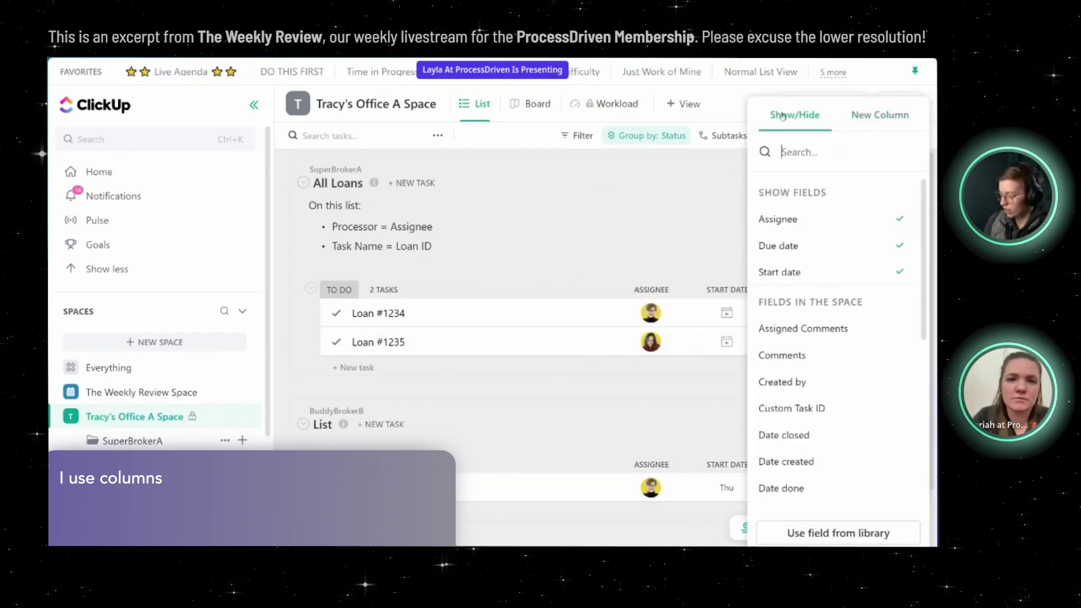
text(last)
key(BackSpace)
key(BackSpace)
key(BackSpace)
key(BackSpace)
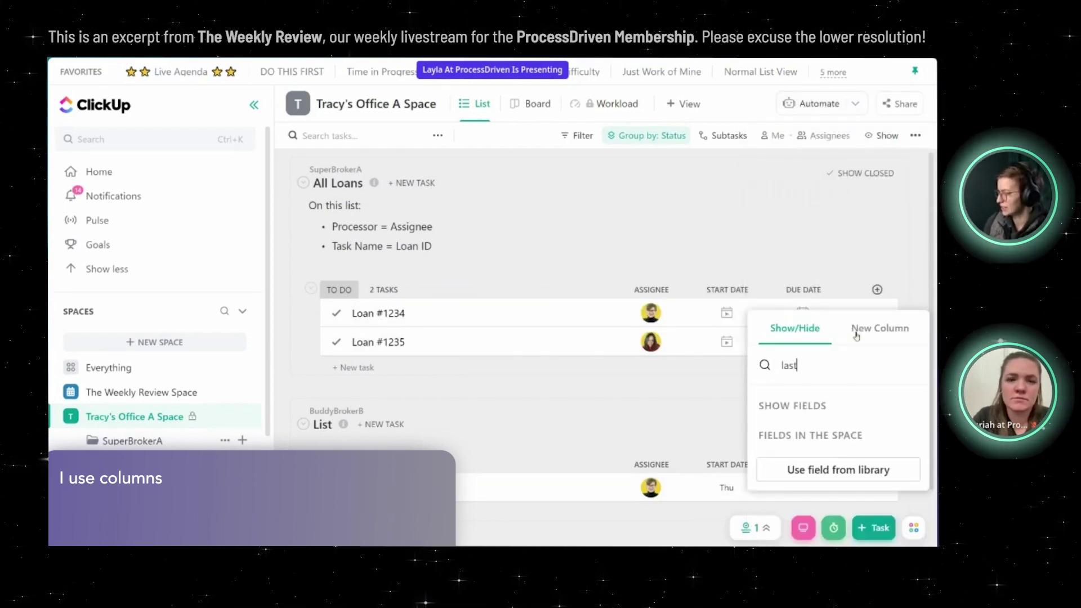
text(update)
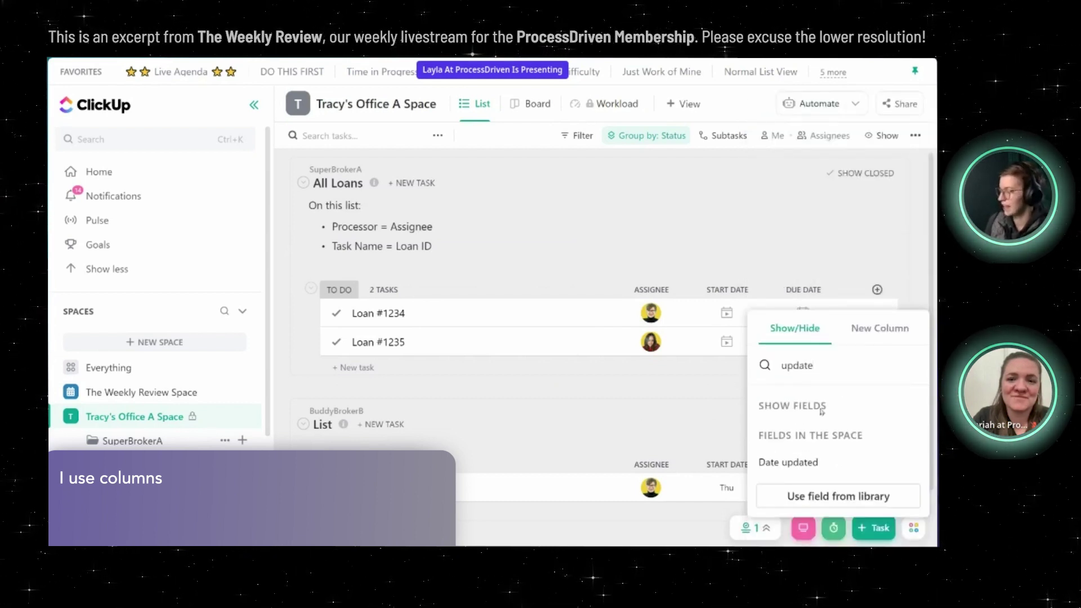
click(788, 462)
click(679, 225)
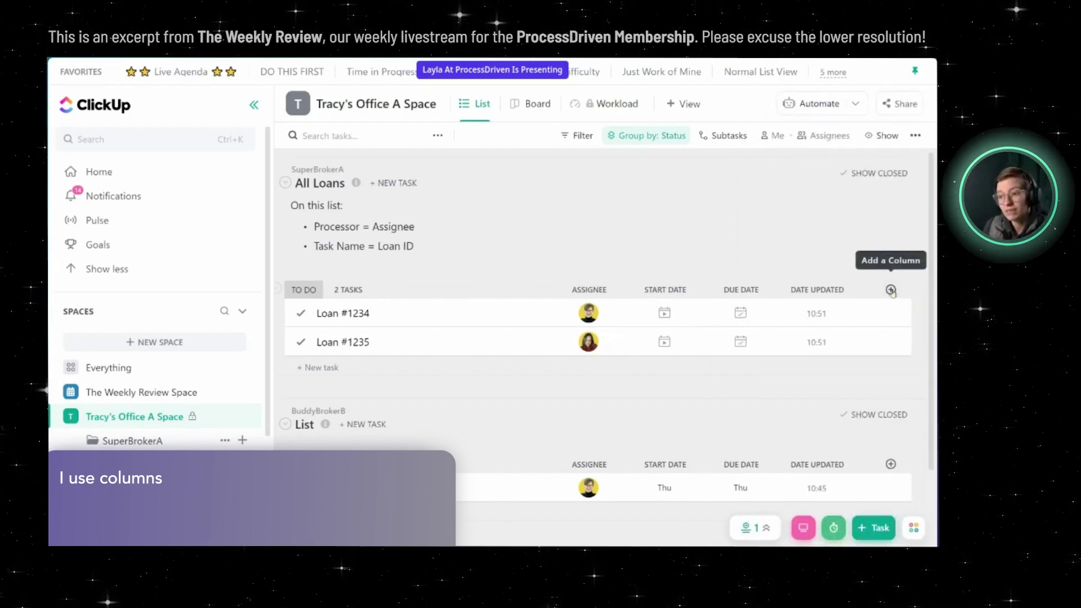
- Create a Formula column named "Close Date vs. Due Date" in the Office A space
click(891, 289)
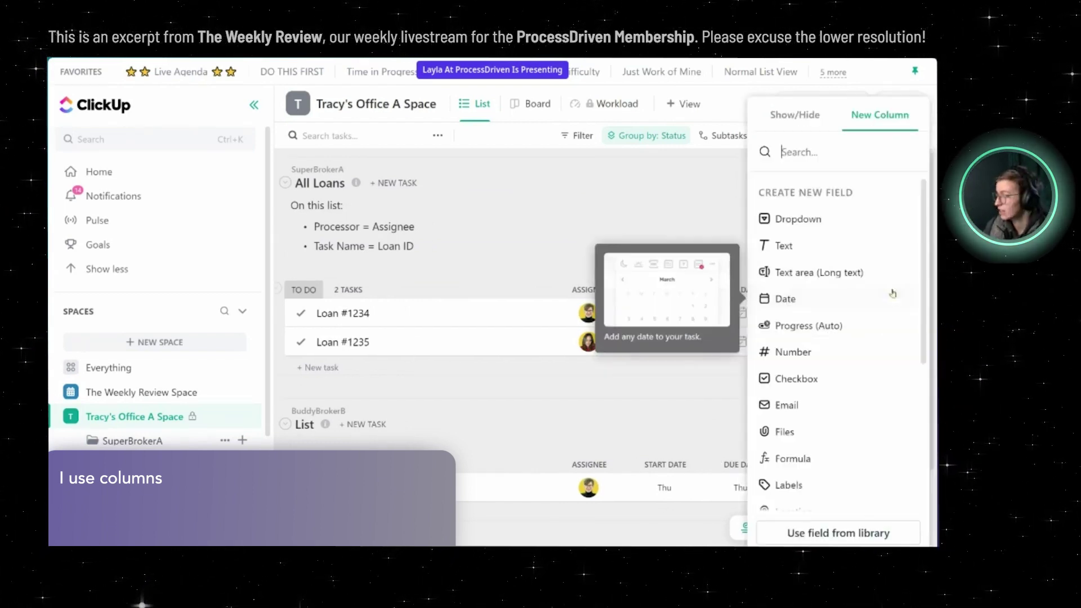
click(794, 459)
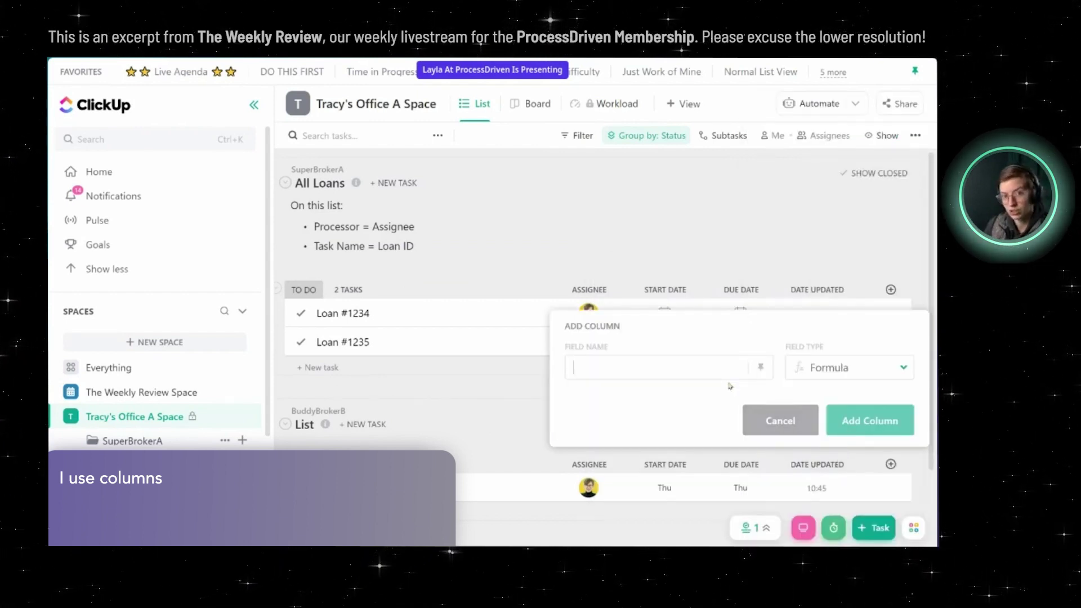
click(631, 368)
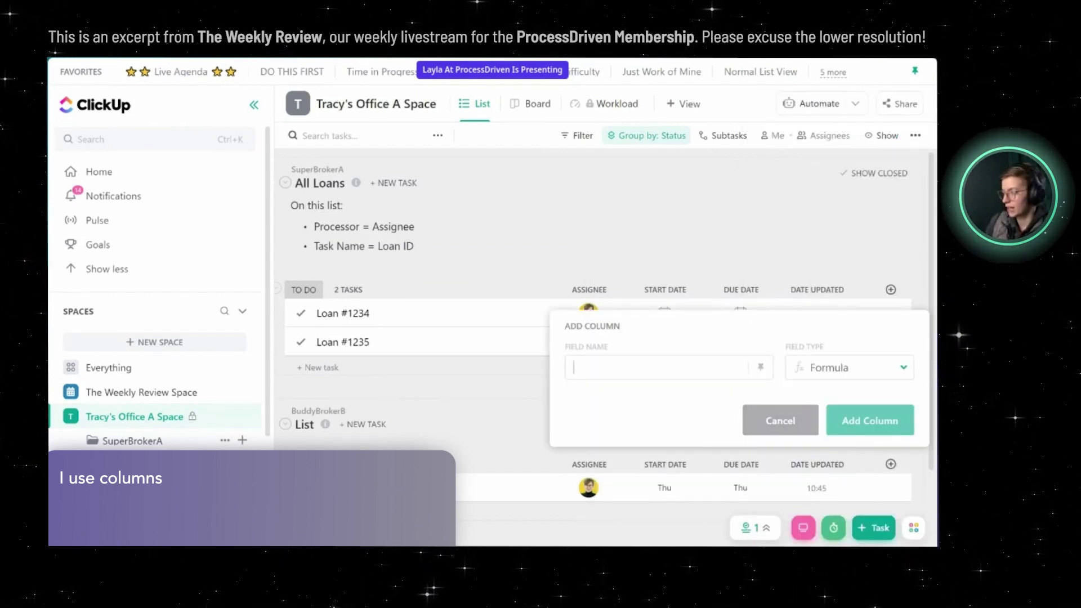
text(Close Date vs.)
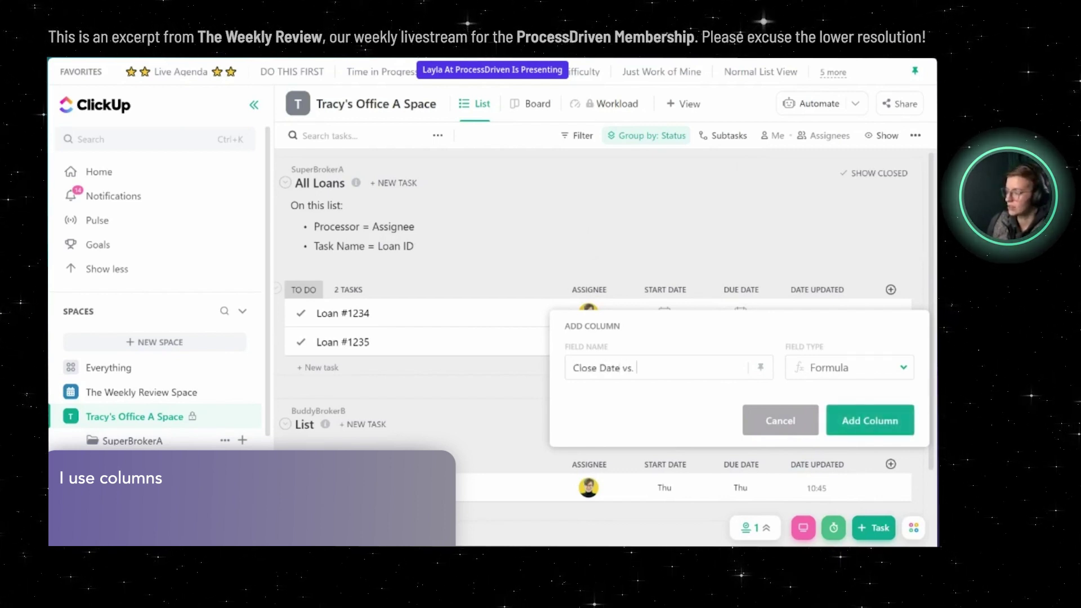
text( Due D)
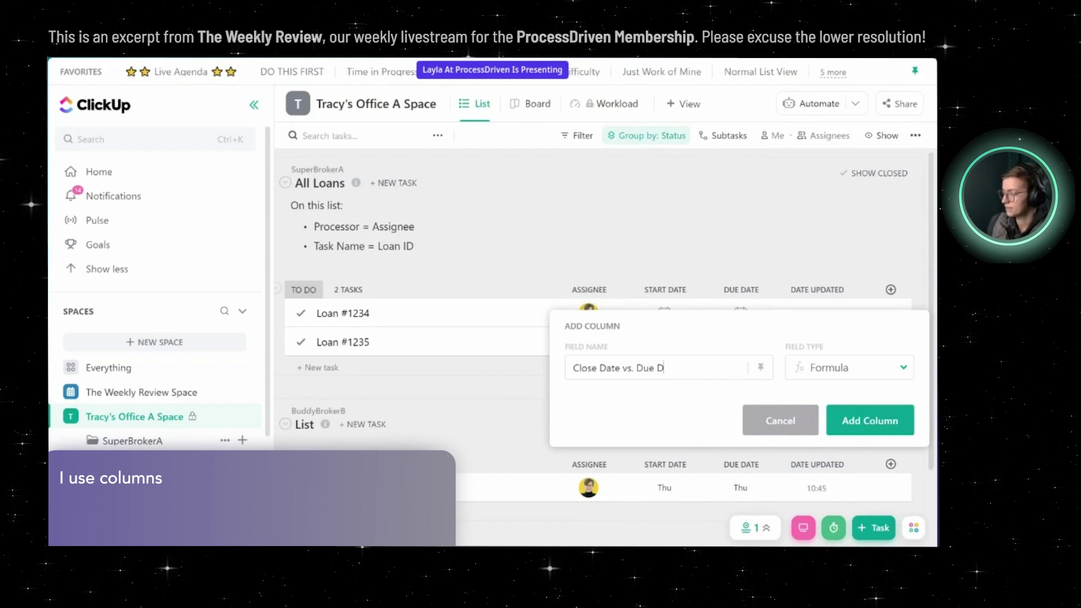
text(ate)
key(Return)
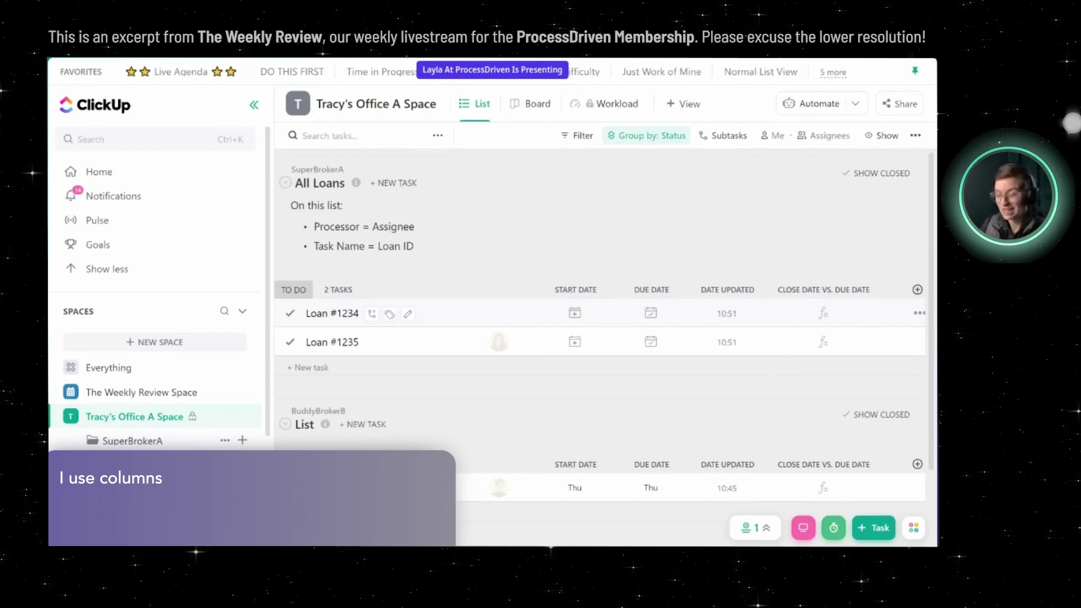
- Enter and calculate the Close Date vs. Due Date formula DAYS(field("Due date"),field("Date closed"))&" days early" from Loan #1234's cell
click(824, 314)
click(653, 397)
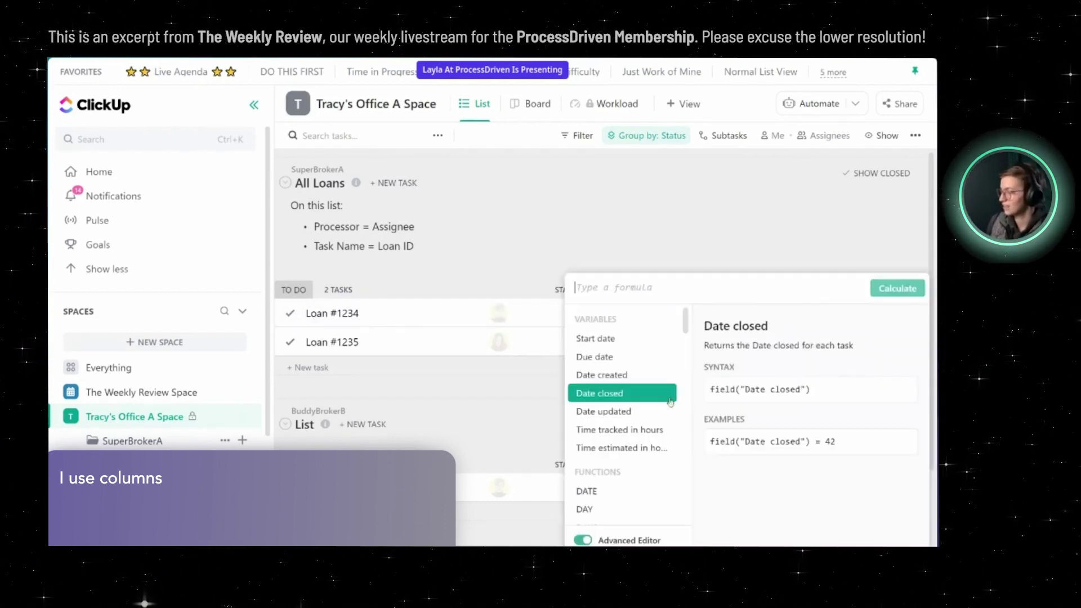
text(DAYS()
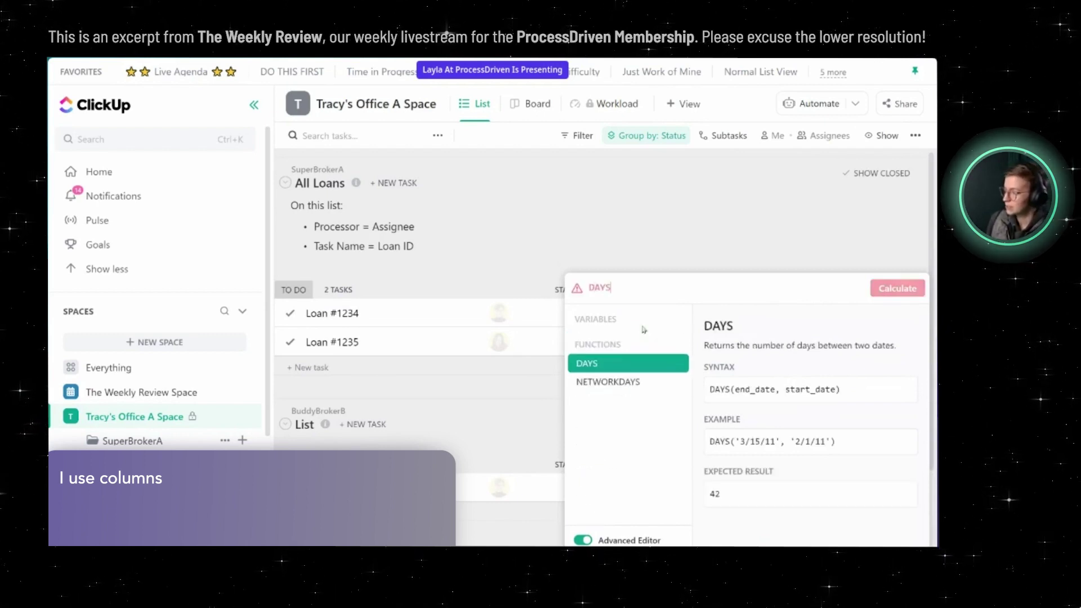
click(629, 362)
text(,)
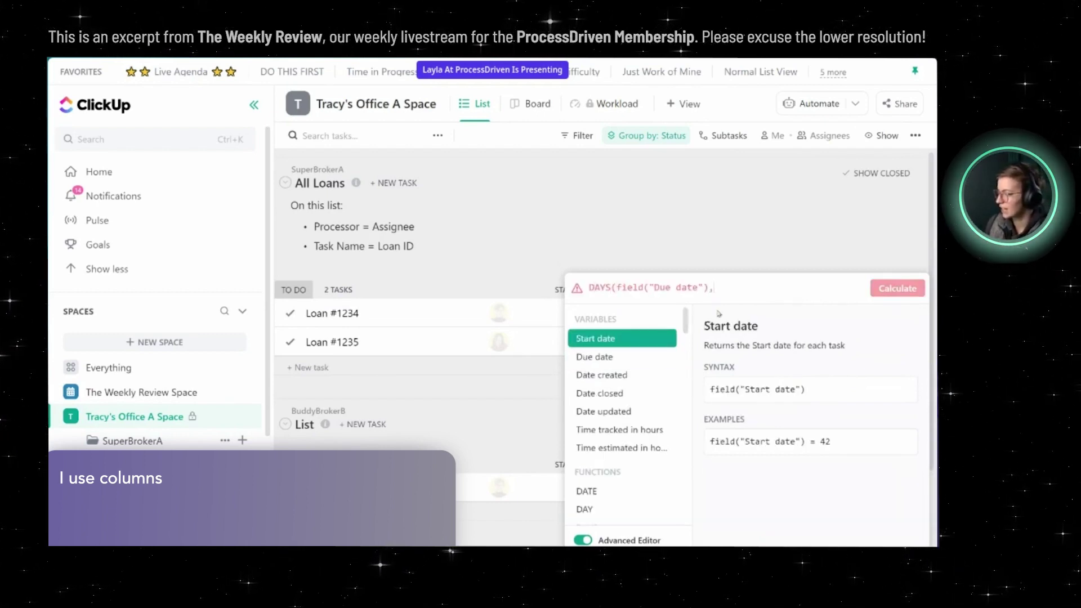
click(619, 394)
text())
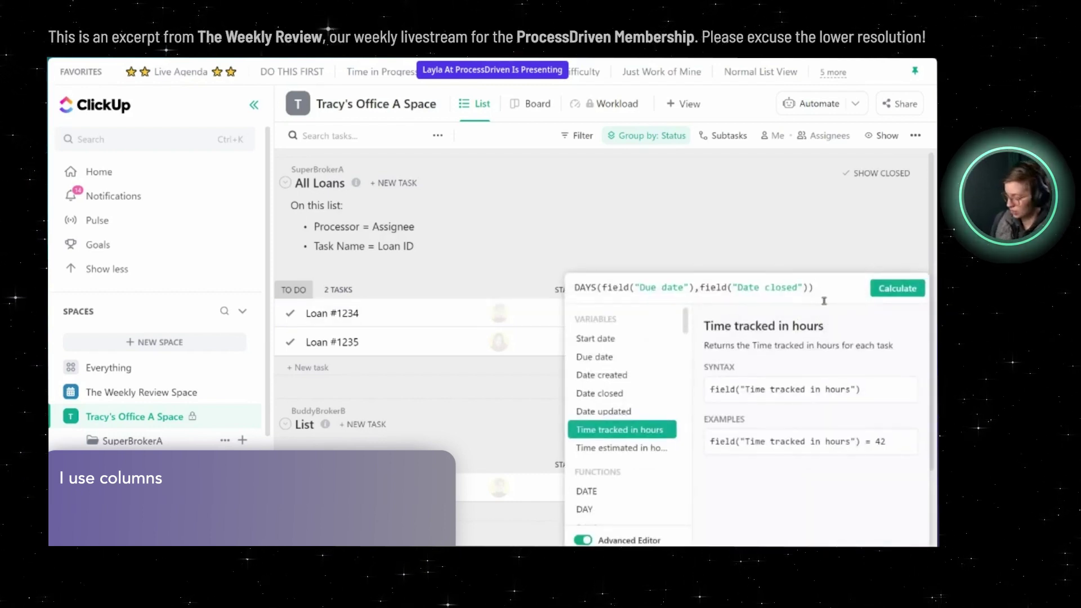
text(&)
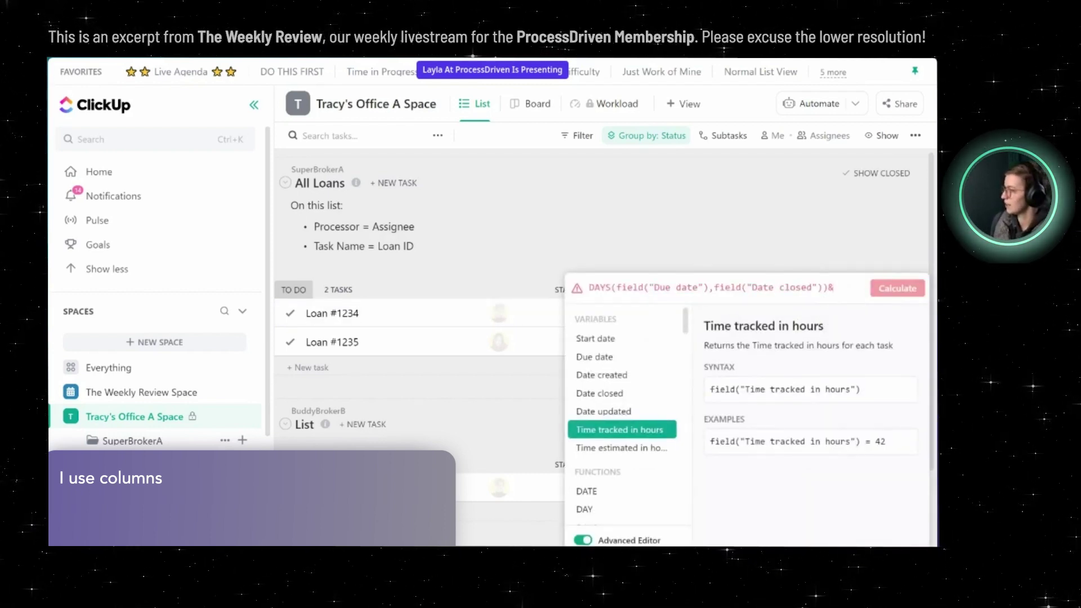
text(" days early")
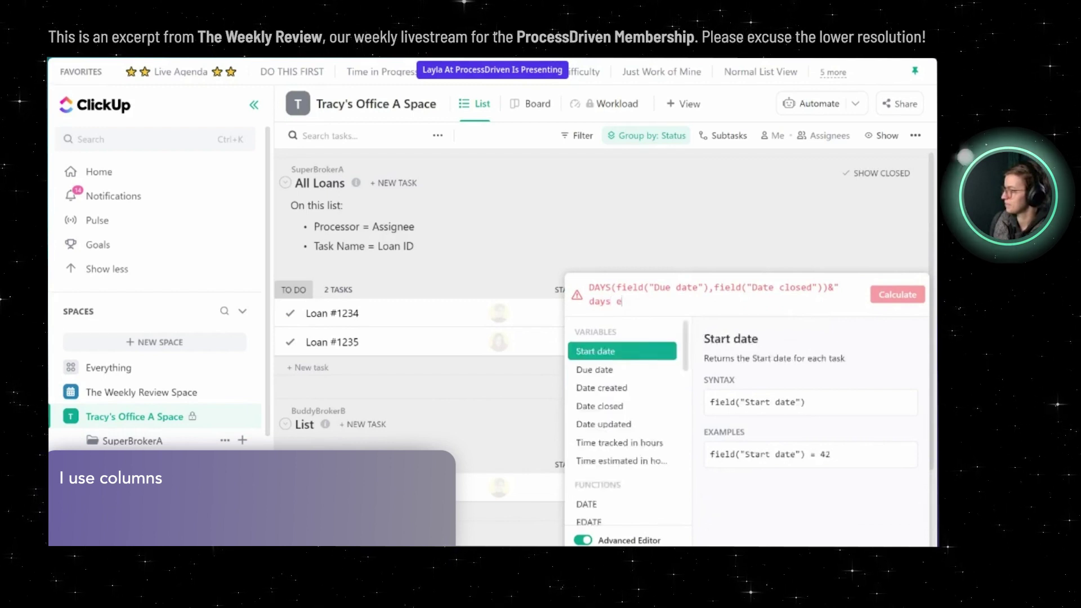
click(898, 295)
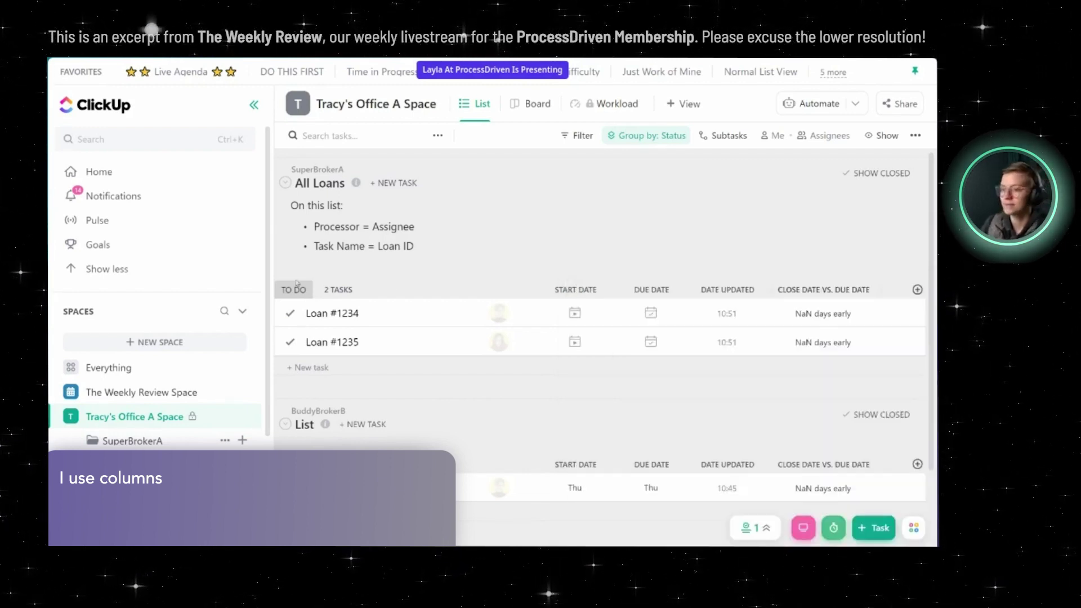
- Mark Loan #1234 complete with a due date of tomorrow, and show closed tasks in the list
click(651, 314)
click(783, 468)
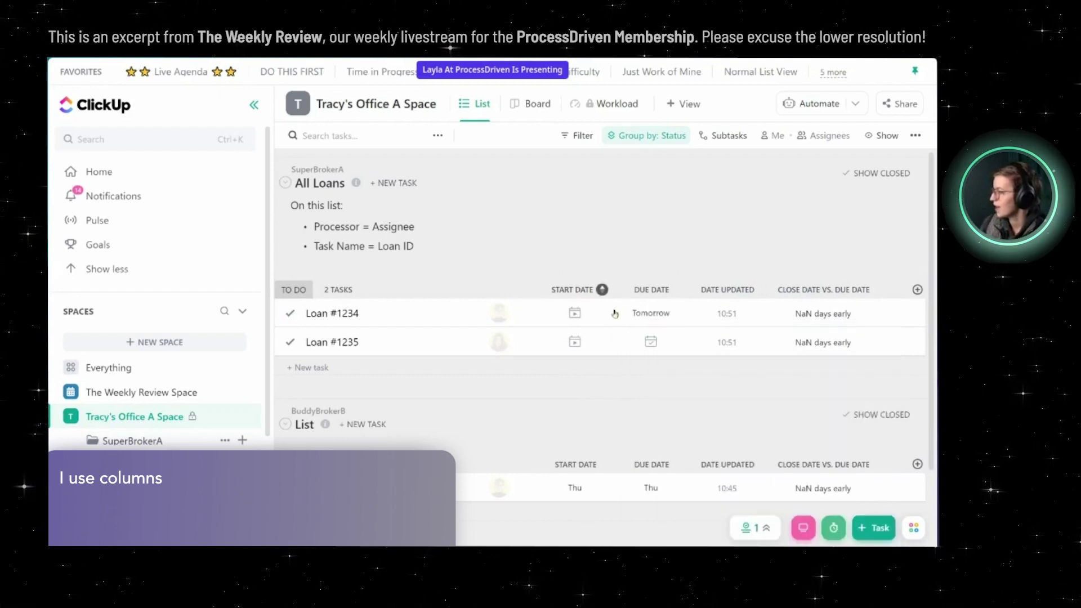
click(291, 314)
click(882, 173)
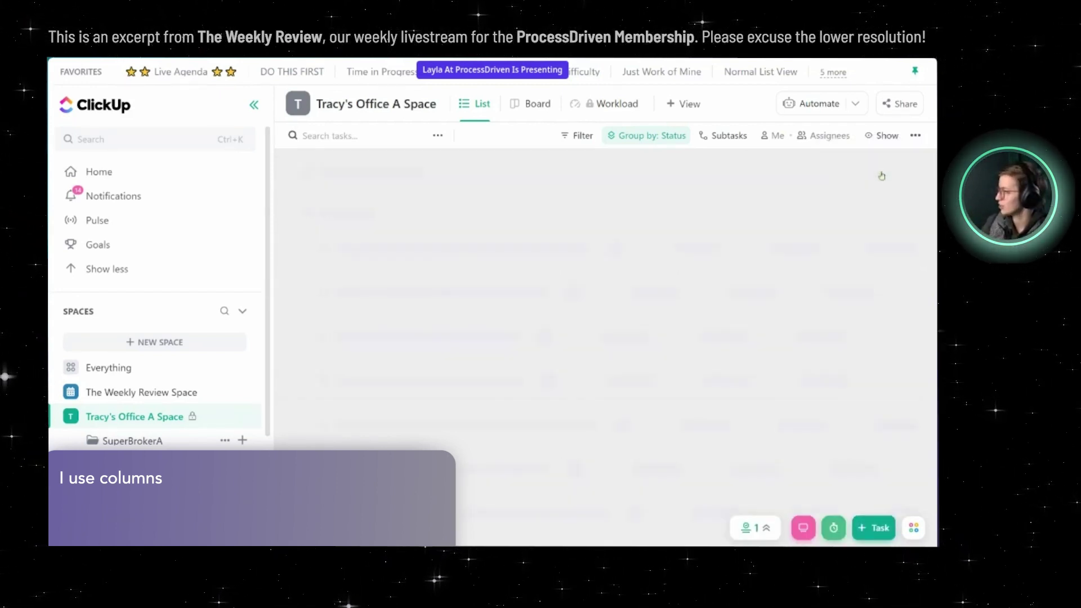
scroll(776, 310, right, 5)
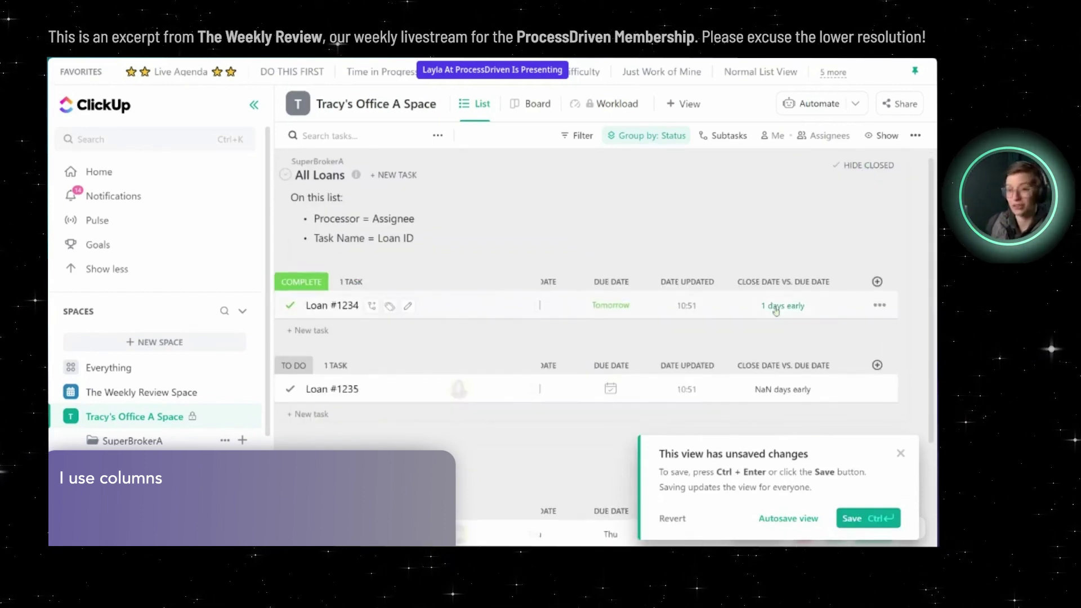
- Try to change the text at the end of Loan #1234's Close Date vs. Due Date formula to " day(s) early"
click(778, 311)
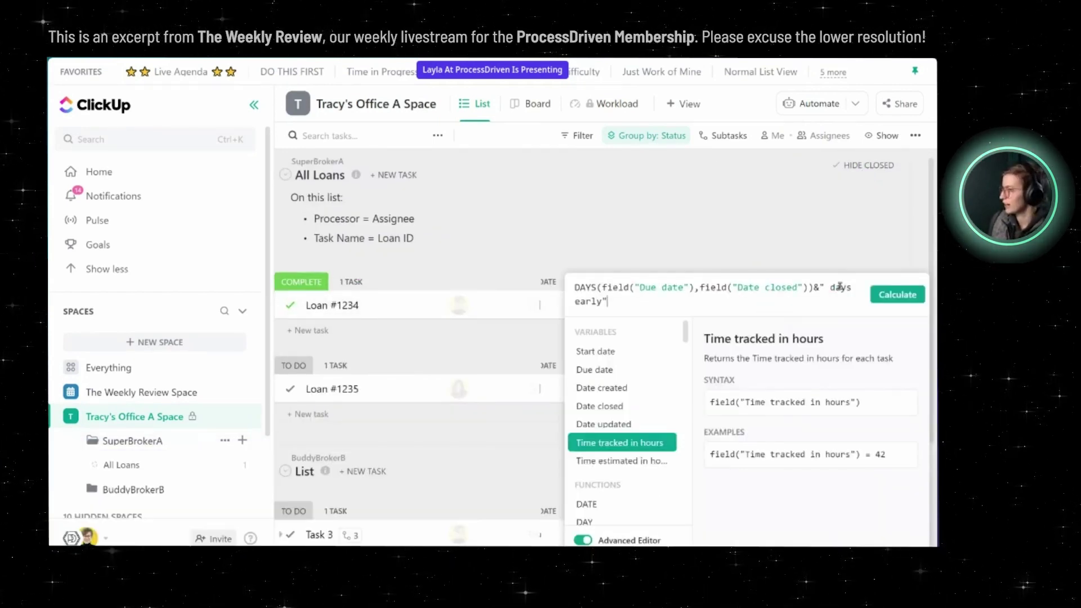
key(BackSpace)
text((s)
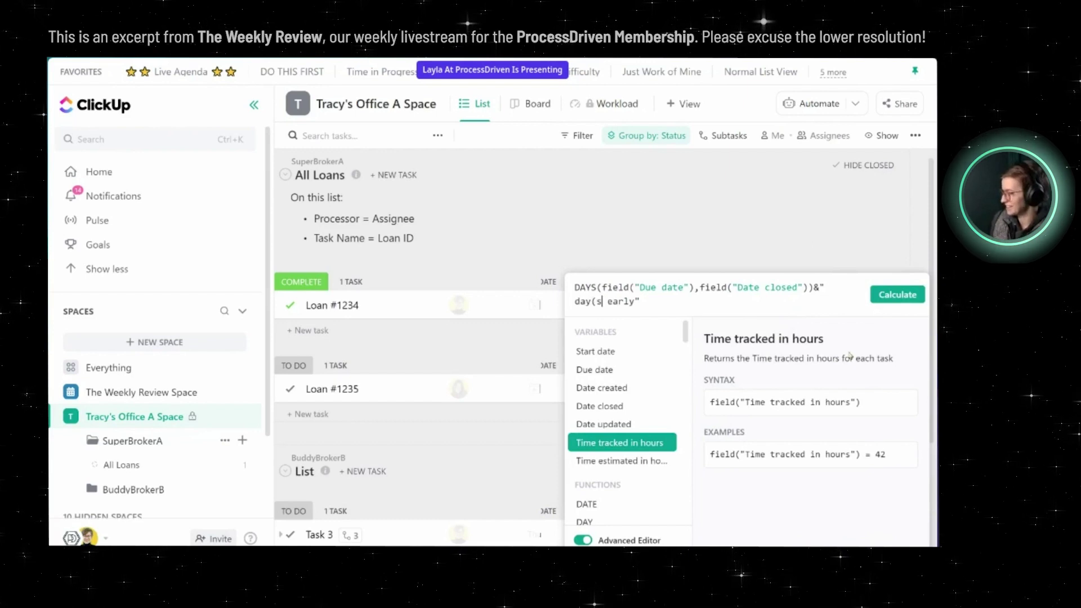
text())
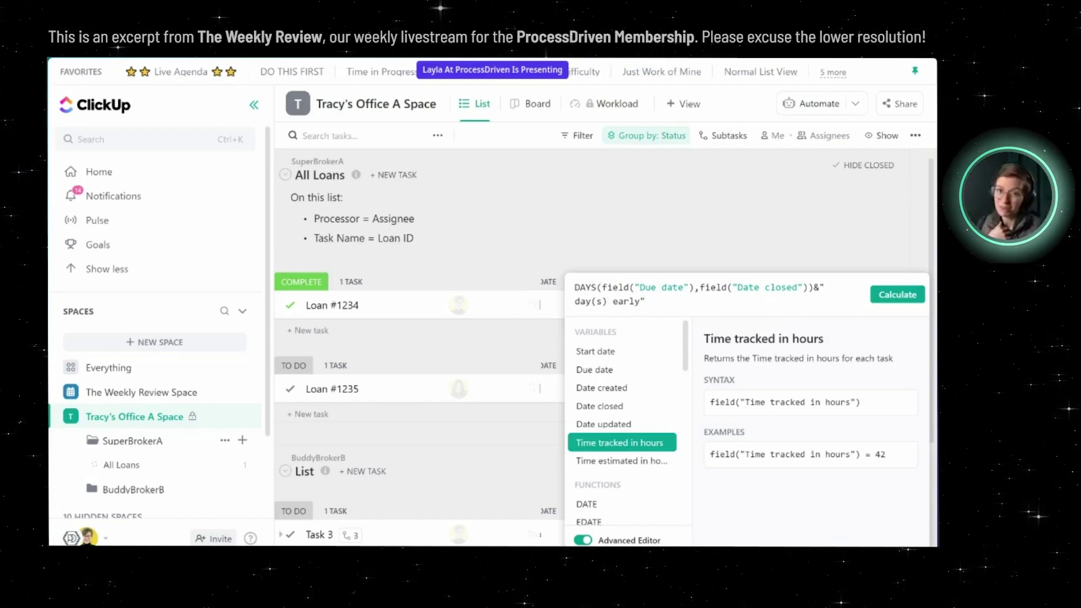
key(Return)
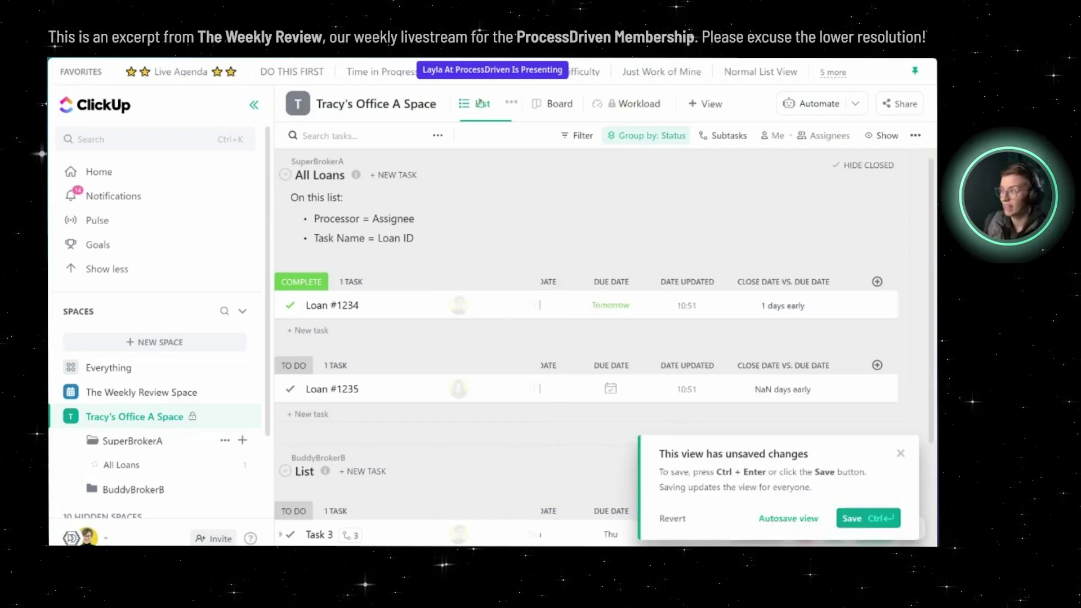
- Rename the Office A space's List view as "Early Close Monitoring"
click(510, 103)
click(578, 151)
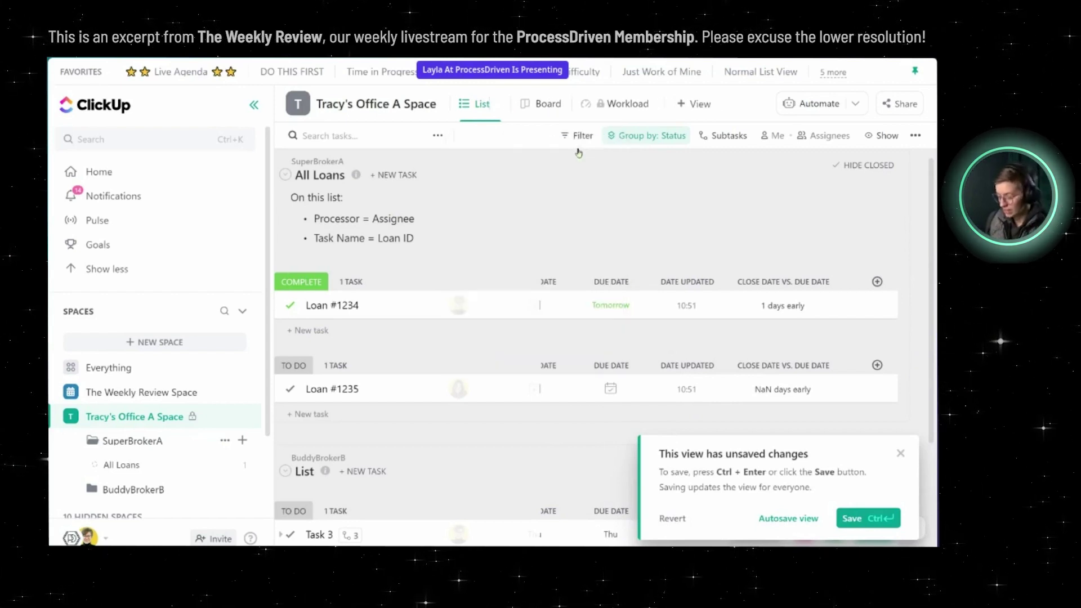
text(E)
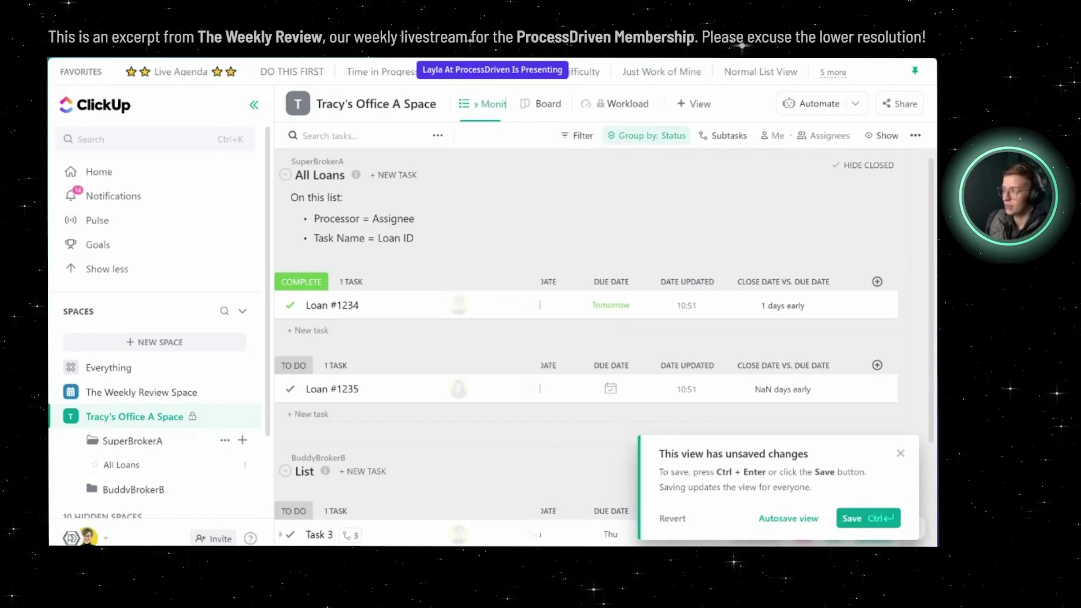
key(Return)
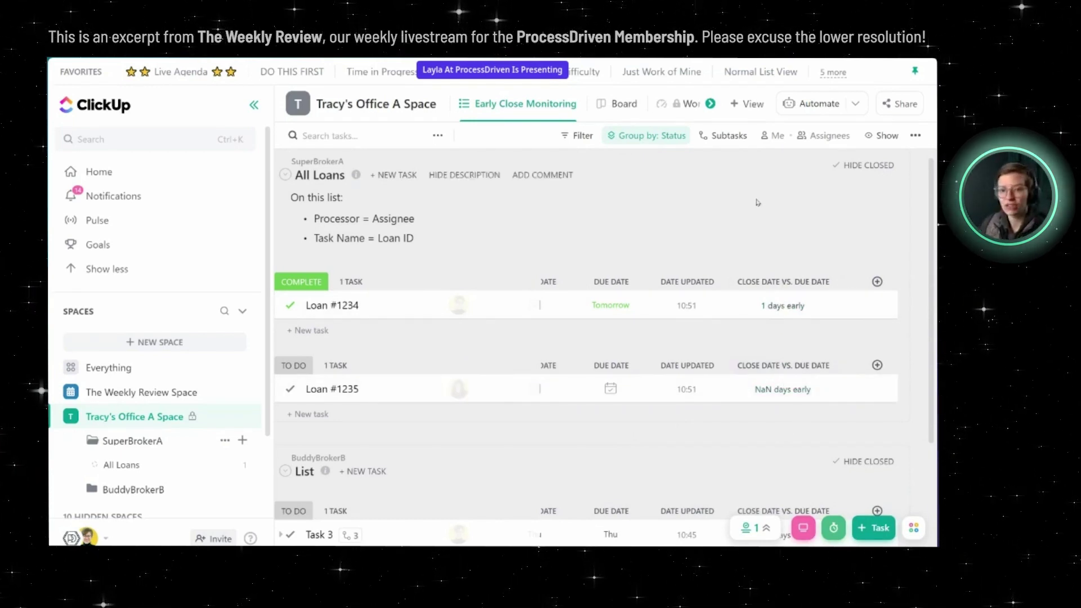
- Set the Early Close Monitoring view's grouping to None so all tasks form a single list
click(648, 135)
click(594, 317)
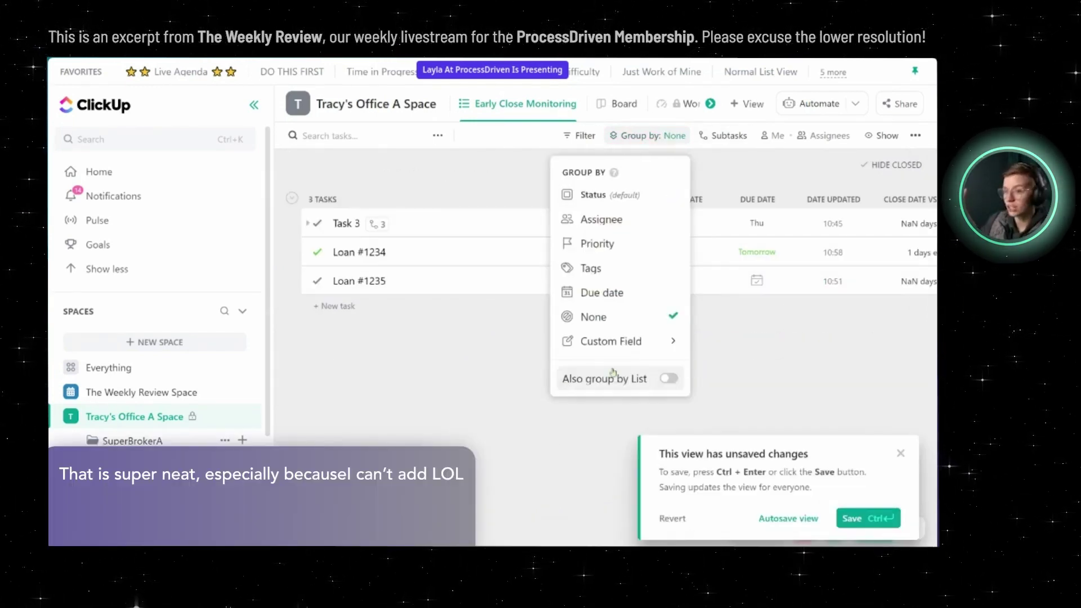
click(503, 314)
scroll(806, 351, right, 3)
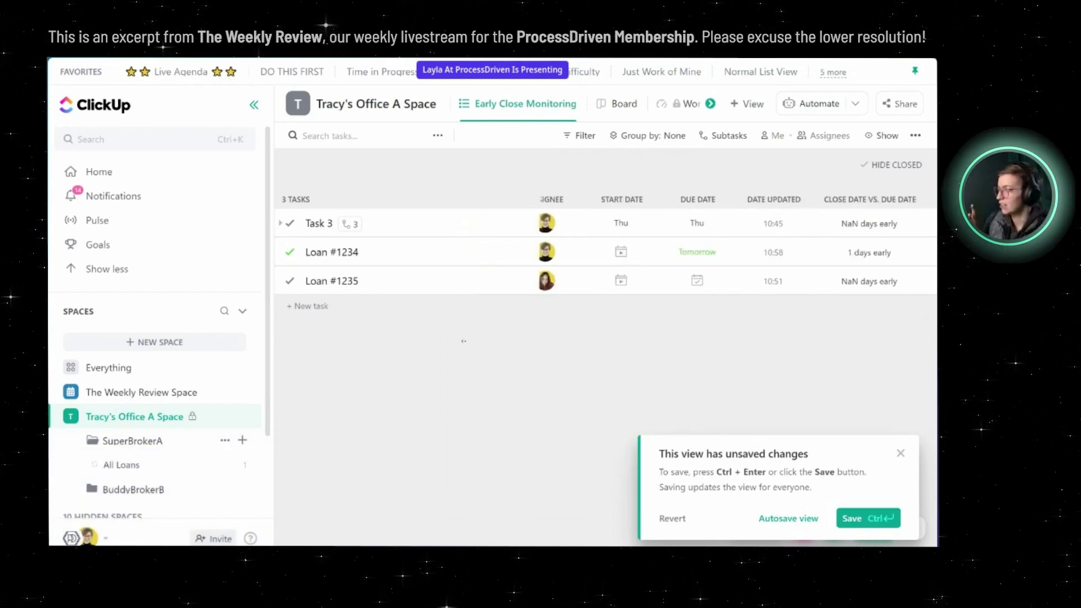
- Set Task 3's due date to yesterday and mark it complete, resolving all of its open subtasks
click(764, 223)
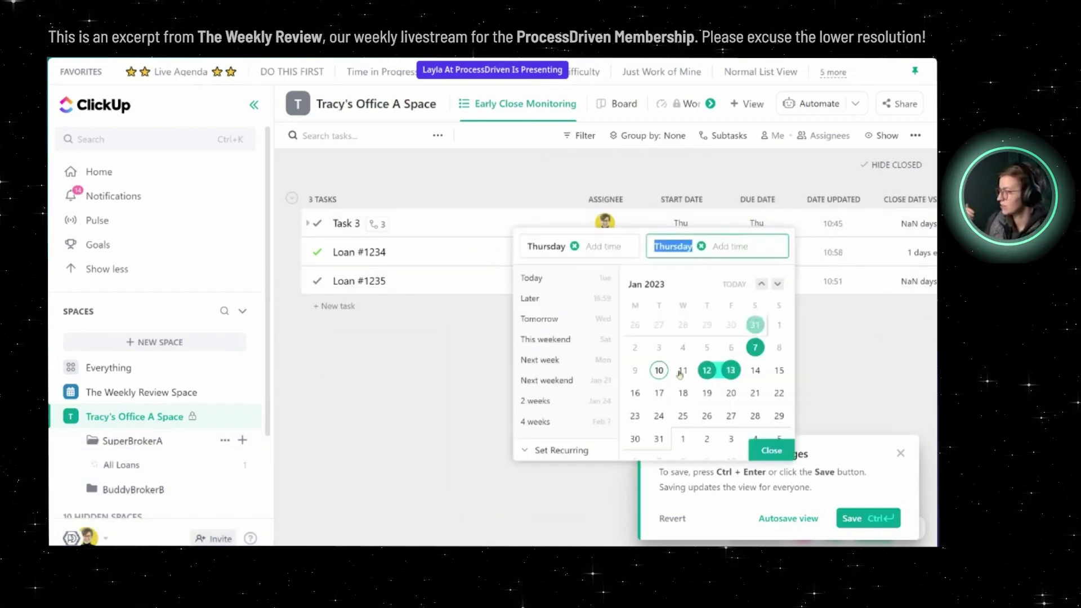
click(635, 370)
click(422, 392)
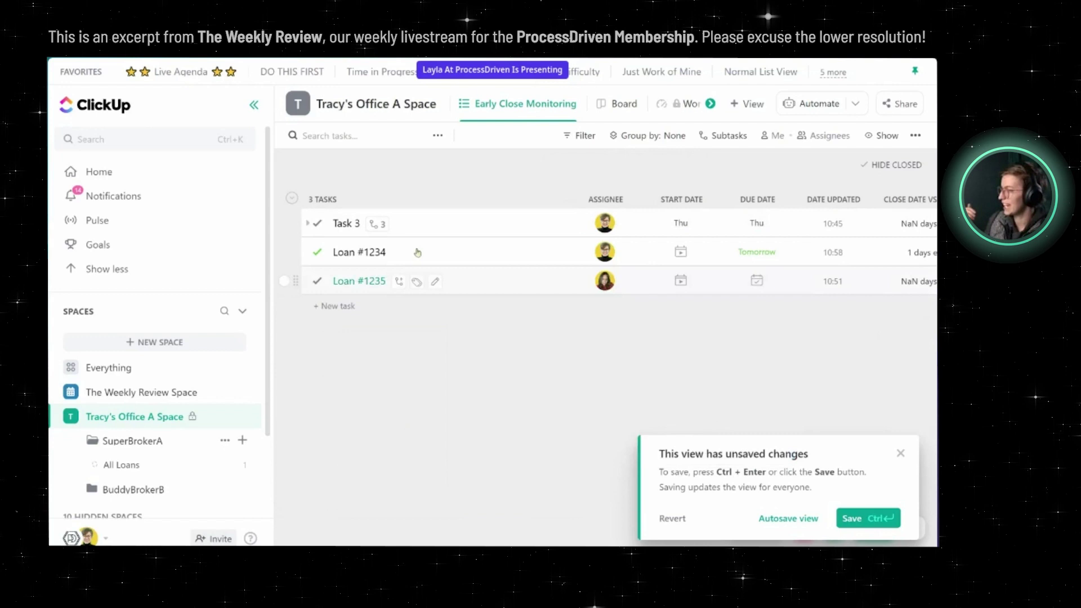
click(317, 234)
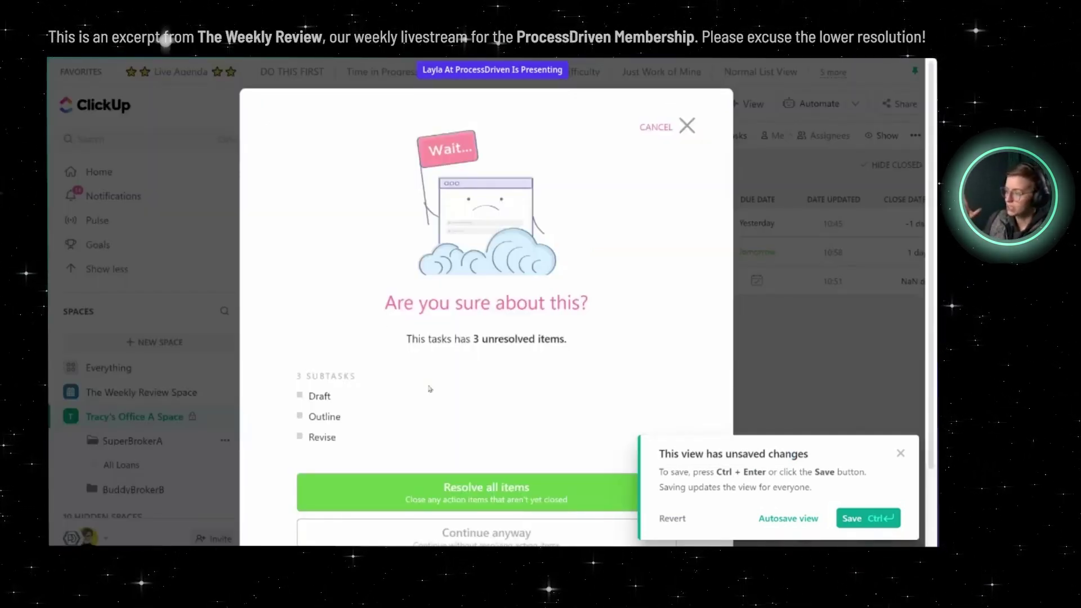
click(413, 502)
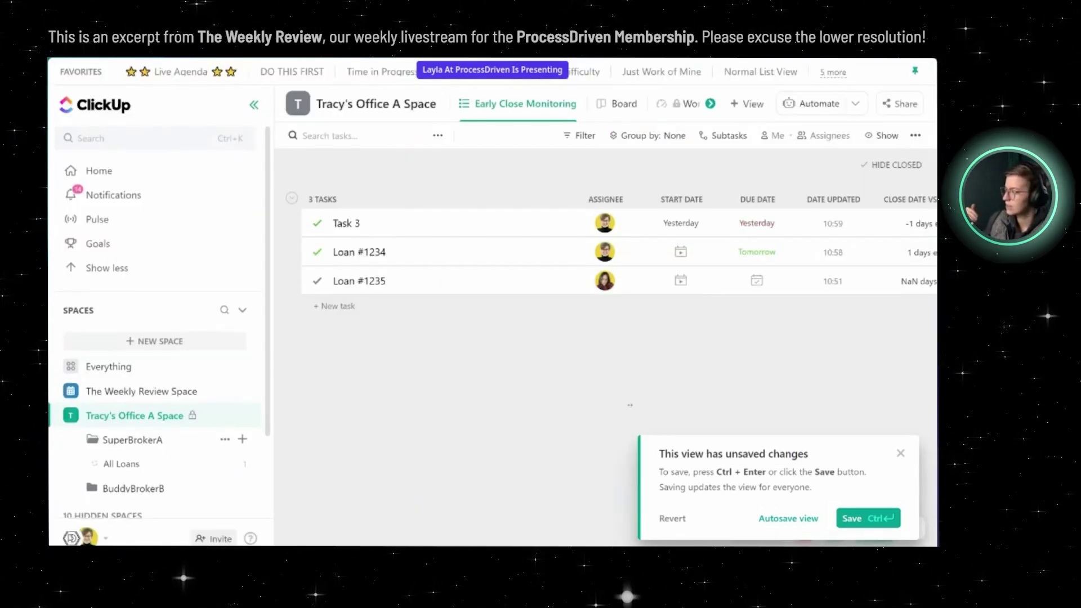
- Examine Task 3's Close Date vs. Due Date formula and the variables available in the formula editor
scroll(780, 352, right, 2)
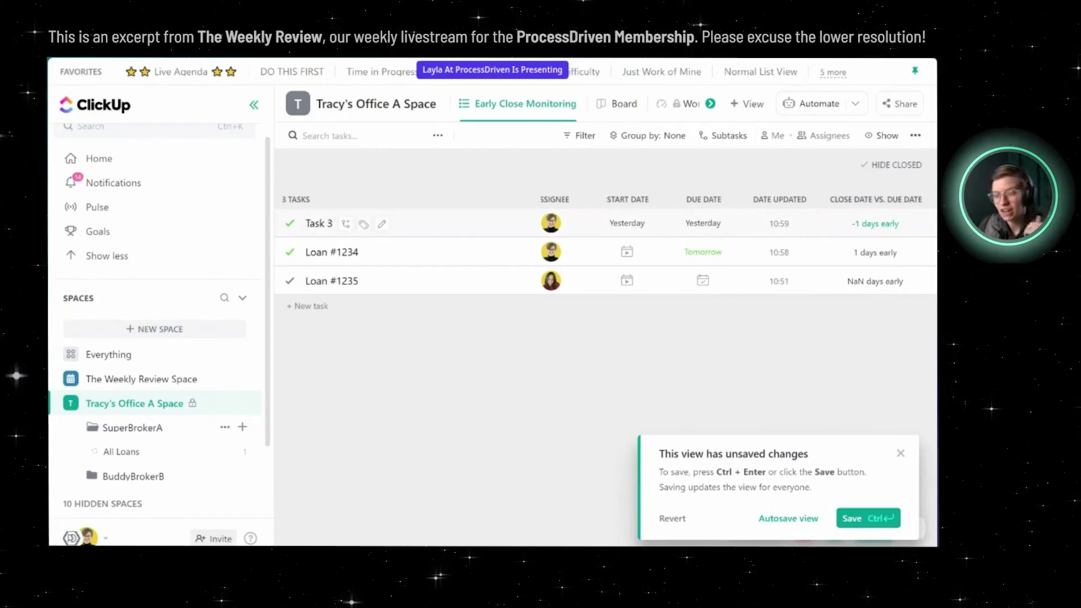
click(897, 227)
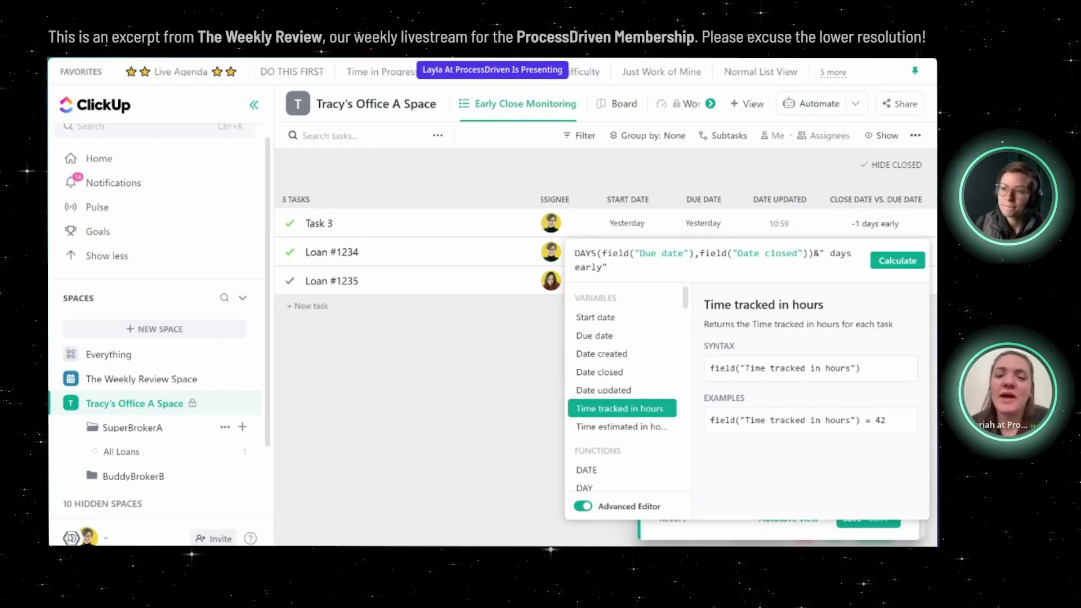
key(Up)
key(Up)
key(Up)
key(Up)
key(Up)
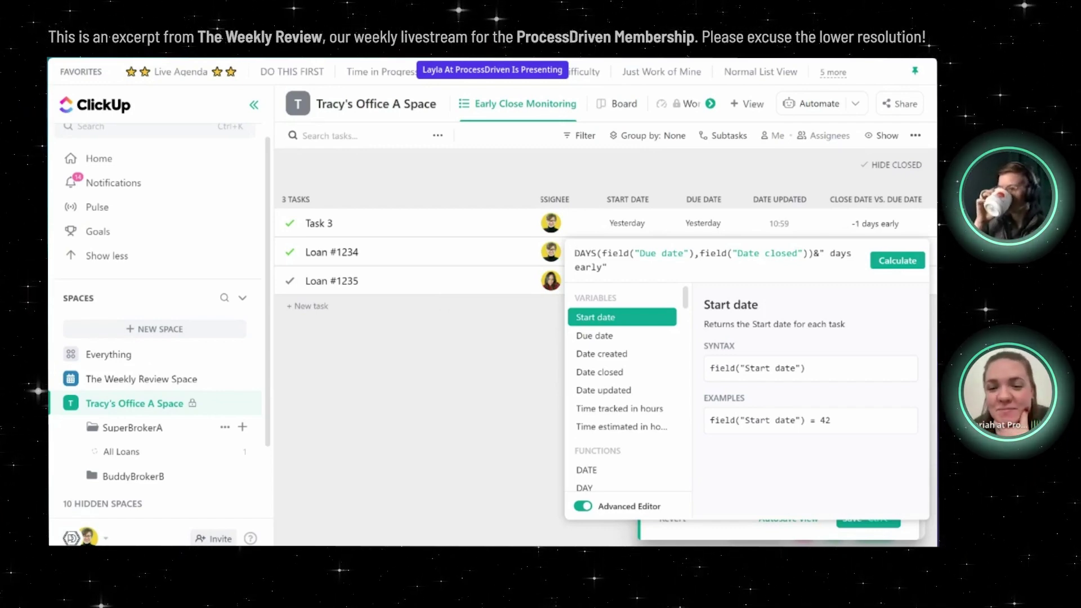
key(ctrl+a)
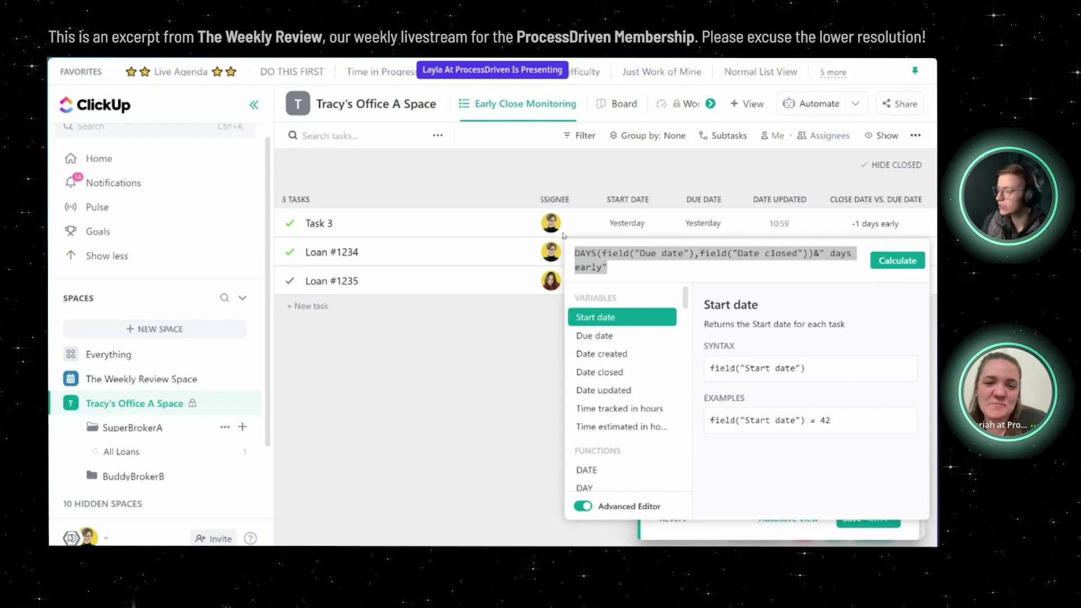
click(625, 267)
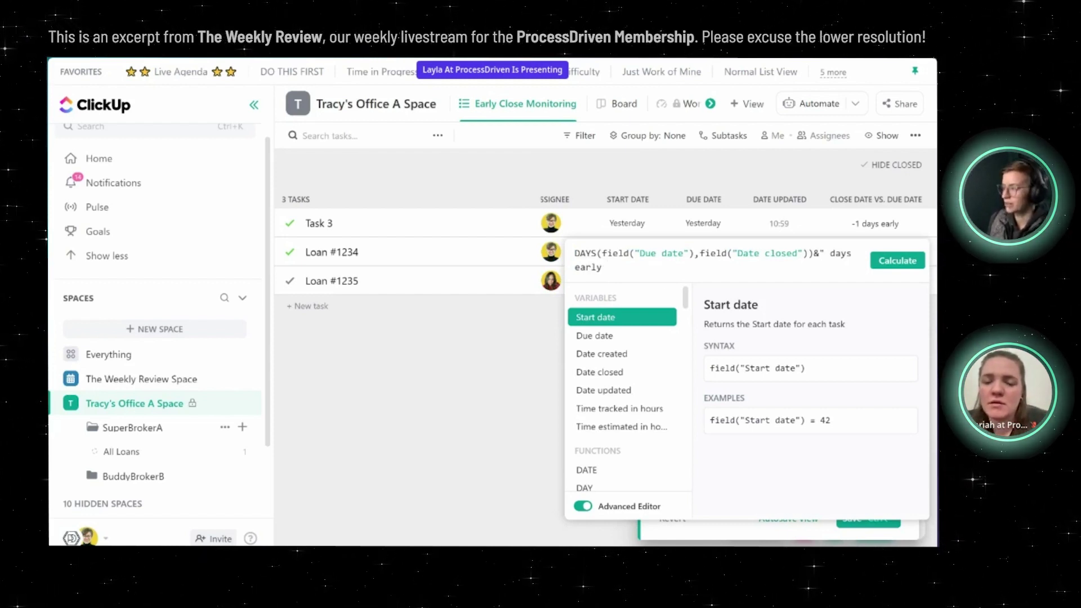
- Clear the formula and try to rebuild it, starting with DAYS(field("Due date")
key(ctrl+a)
key(BackSpace)
text(DAYS)
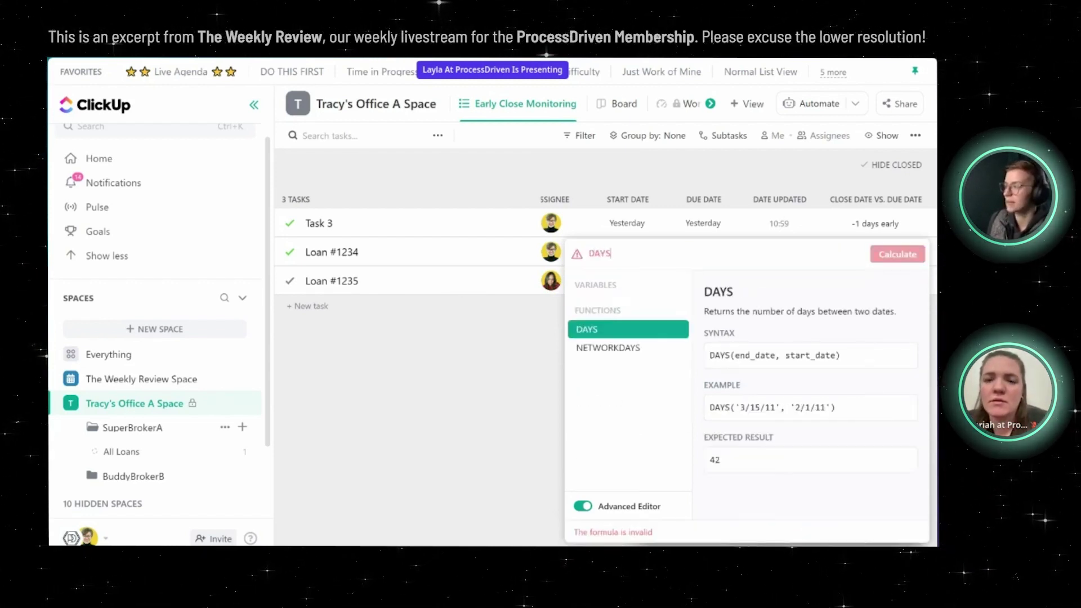
text(()
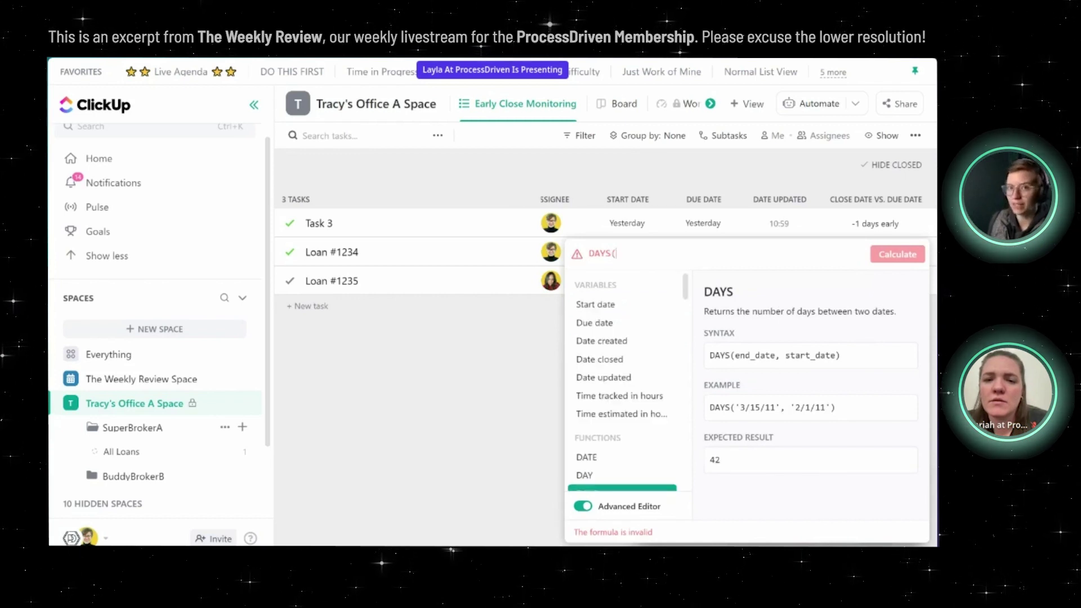
click(611, 327)
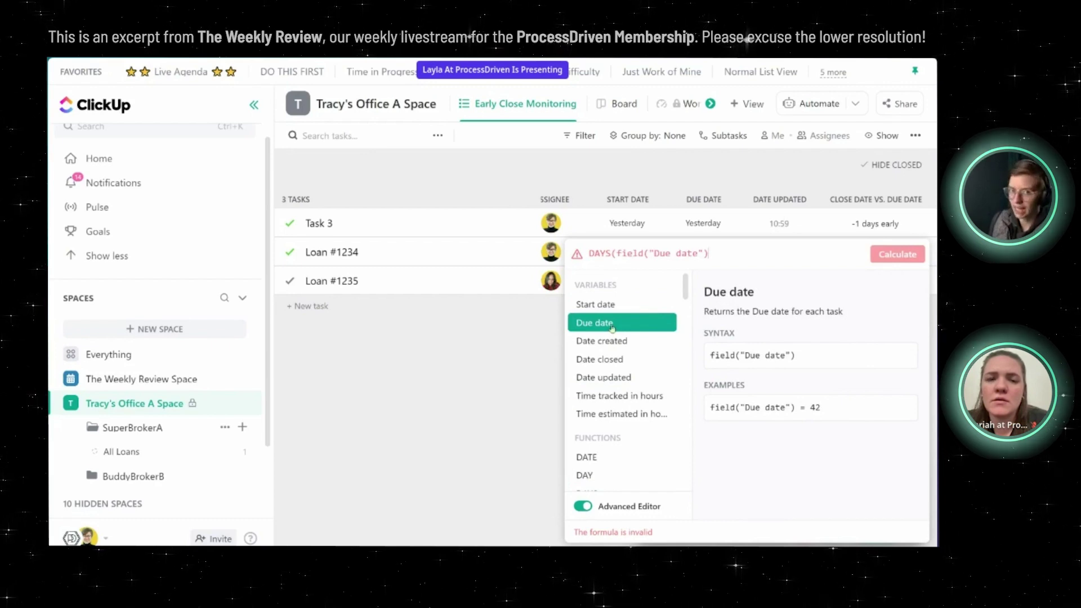
- Try to put the full " days early" formula plus field("Time estimated in hours") inside an IF function, and discard the edit
key(ctrl+a)
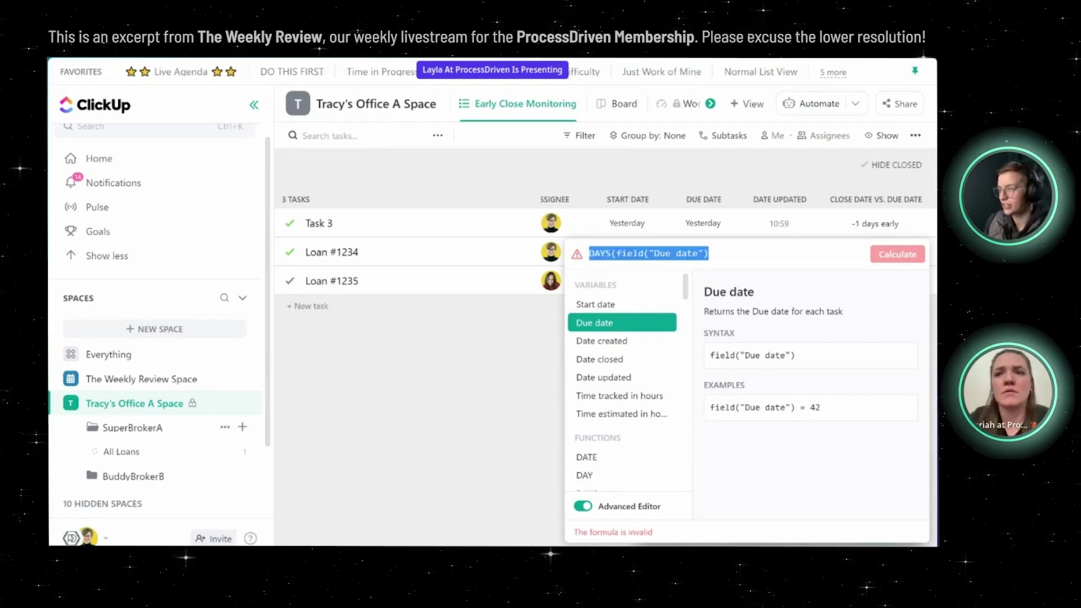
key(BackSpace)
text(DAYS(field("Due date"),field("Date closed"))&" days early"field("Time estimated in hours"))
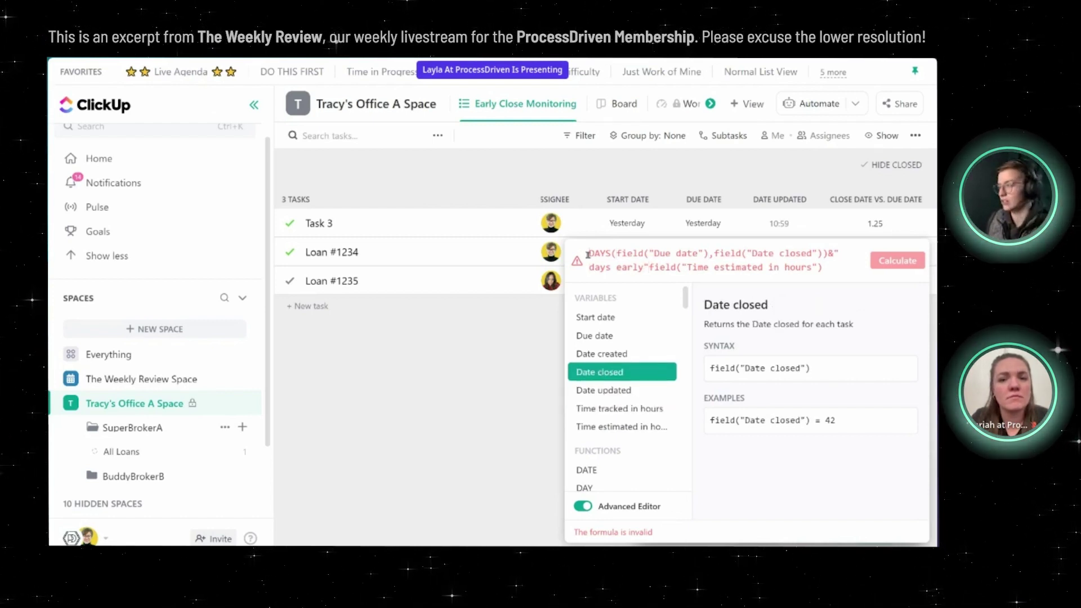
text(IF)
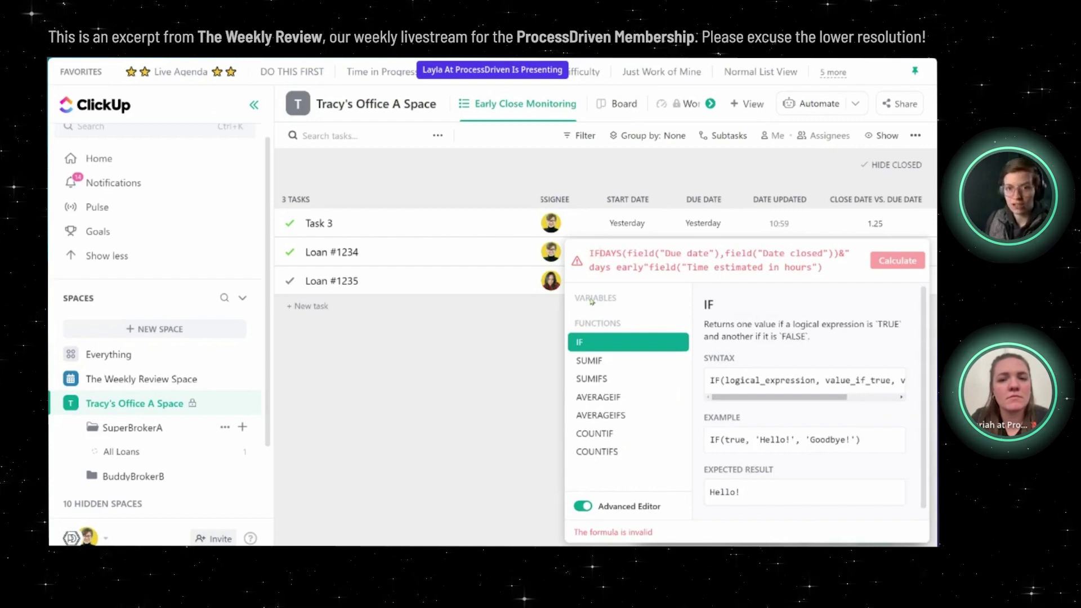
text(()
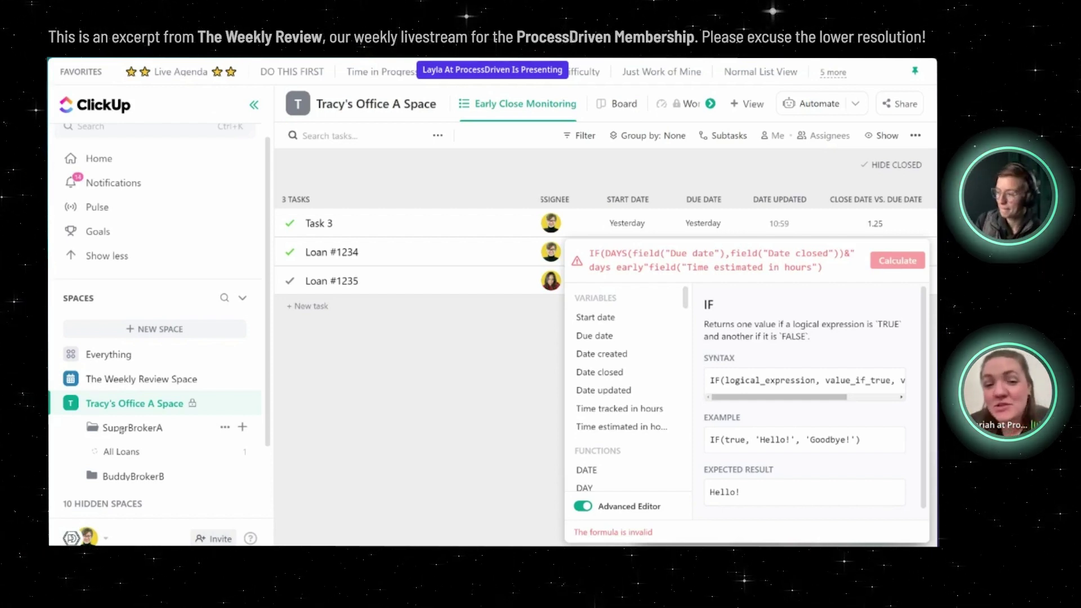
key(Escape)
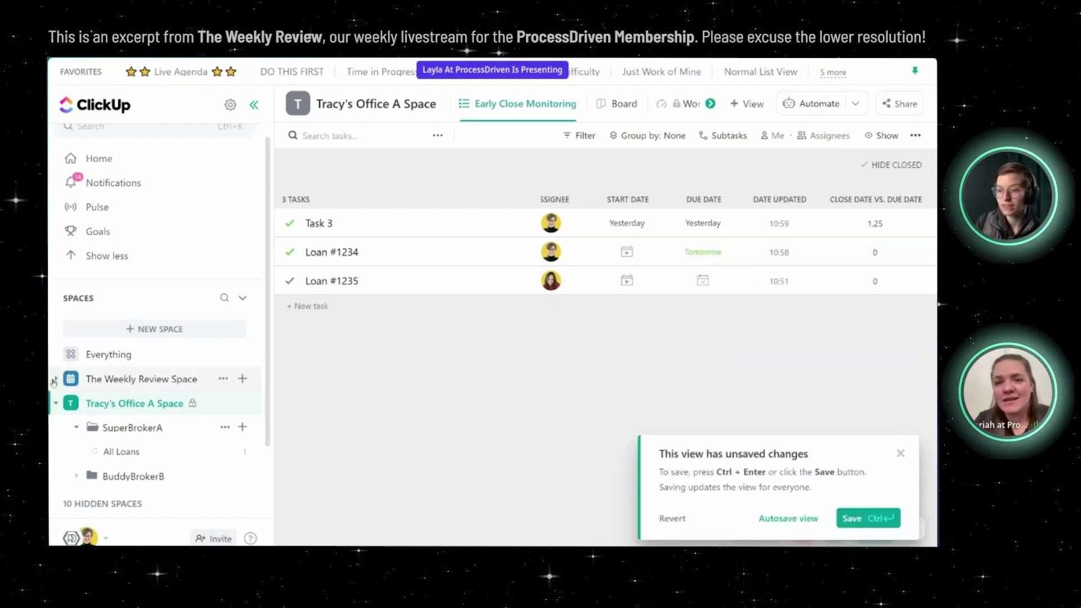